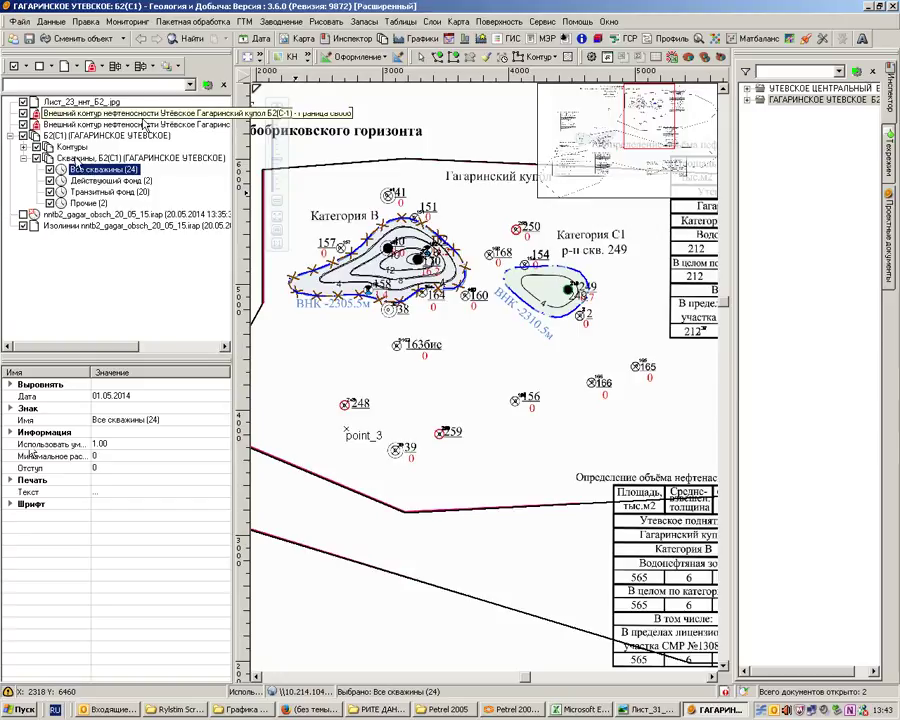
- Generate grid values at all wells (Все скважины) from nntb2_gagar_obsch_20_05_15.irap using the simple method (Простой)
click(76, 159)
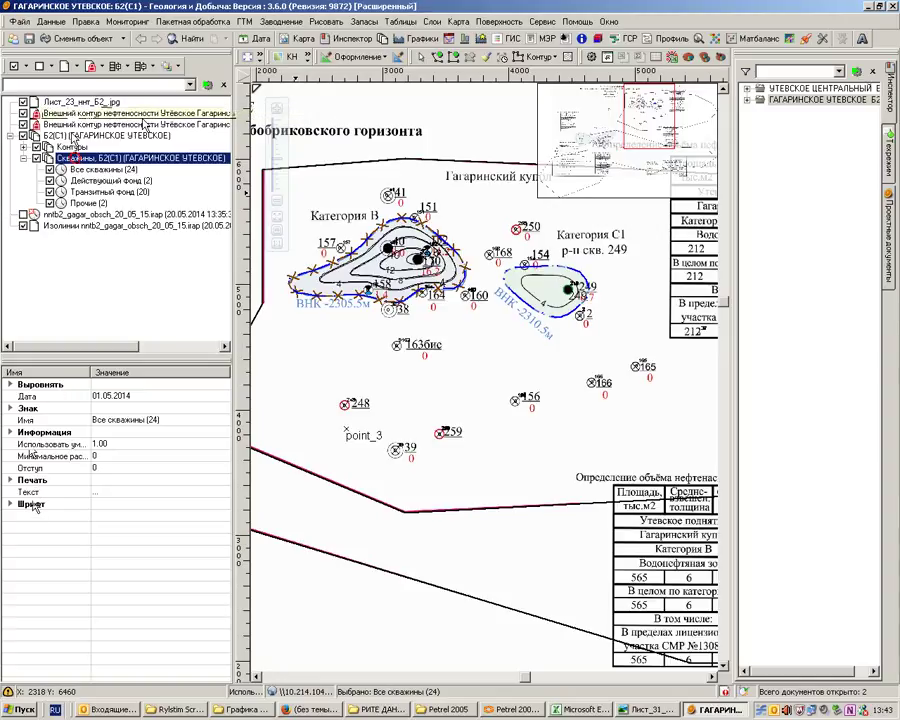
click(80, 216)
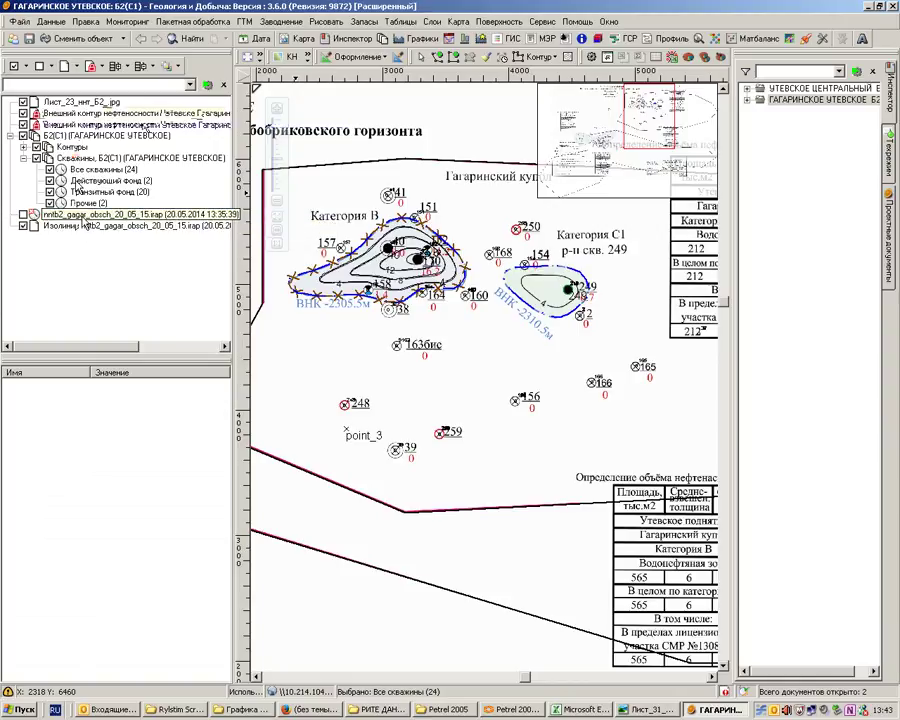
click(85, 160)
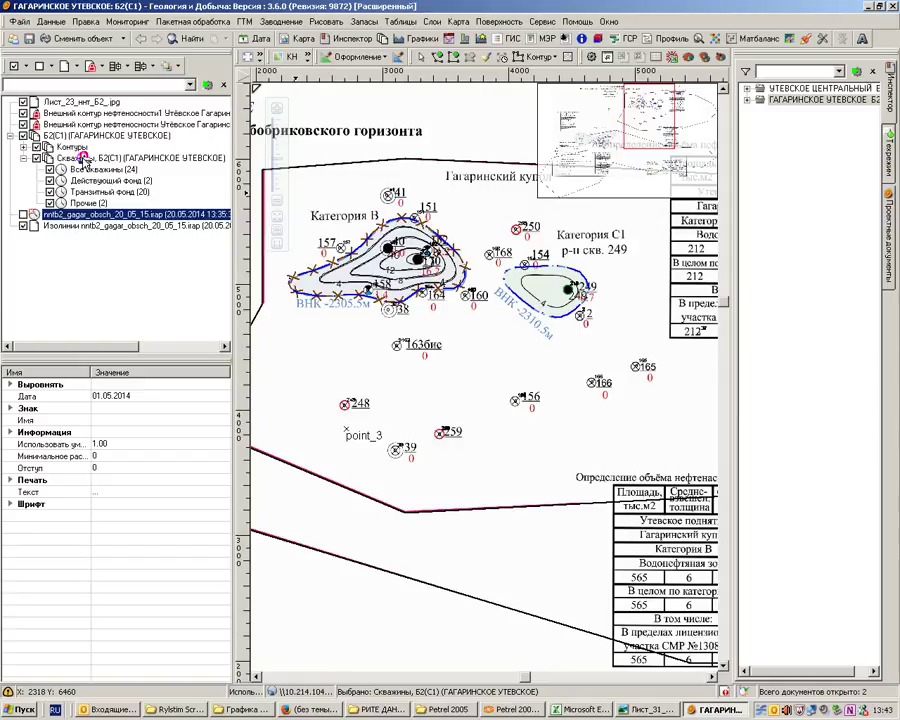
right_click(78, 169)
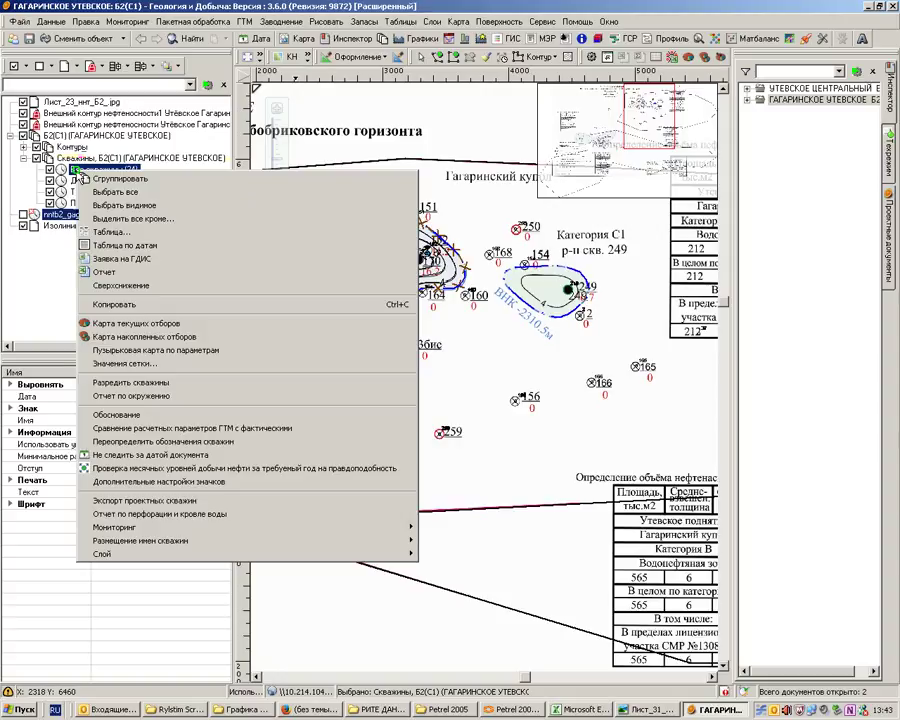
click(112, 363)
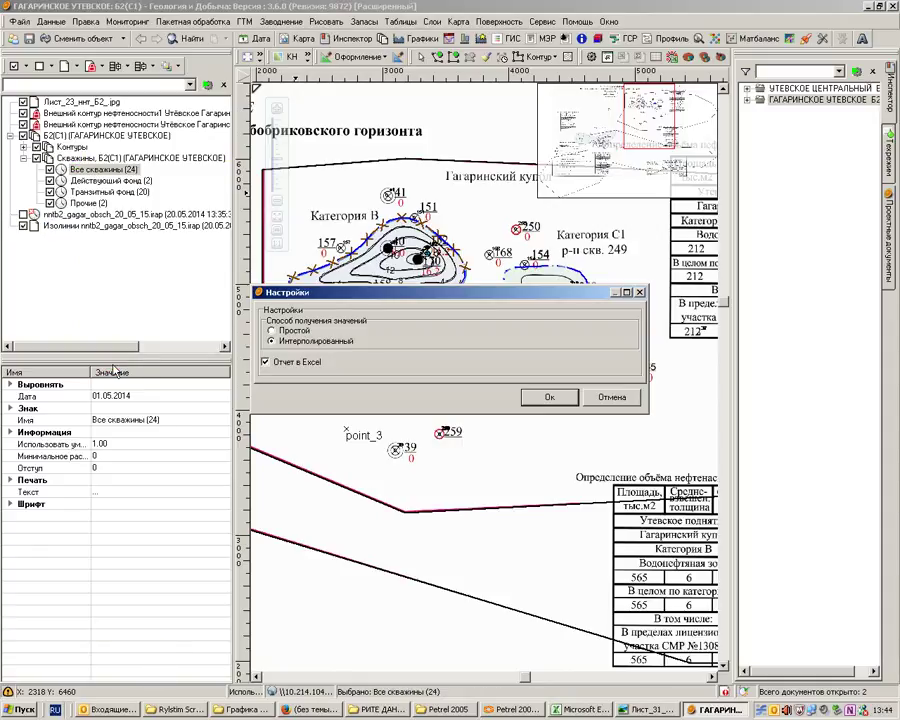
click(272, 330)
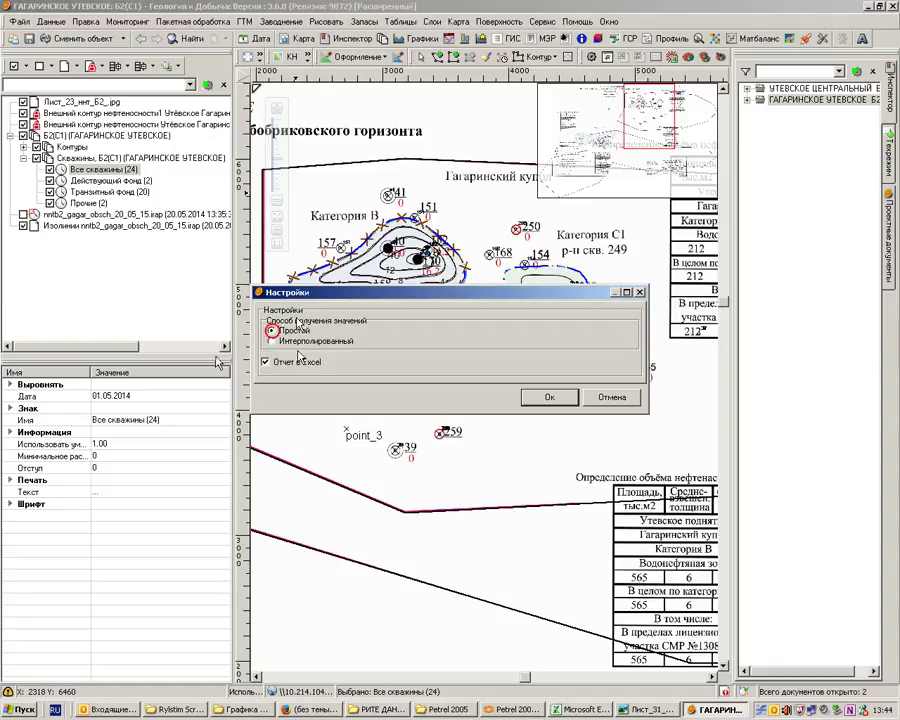
click(545, 397)
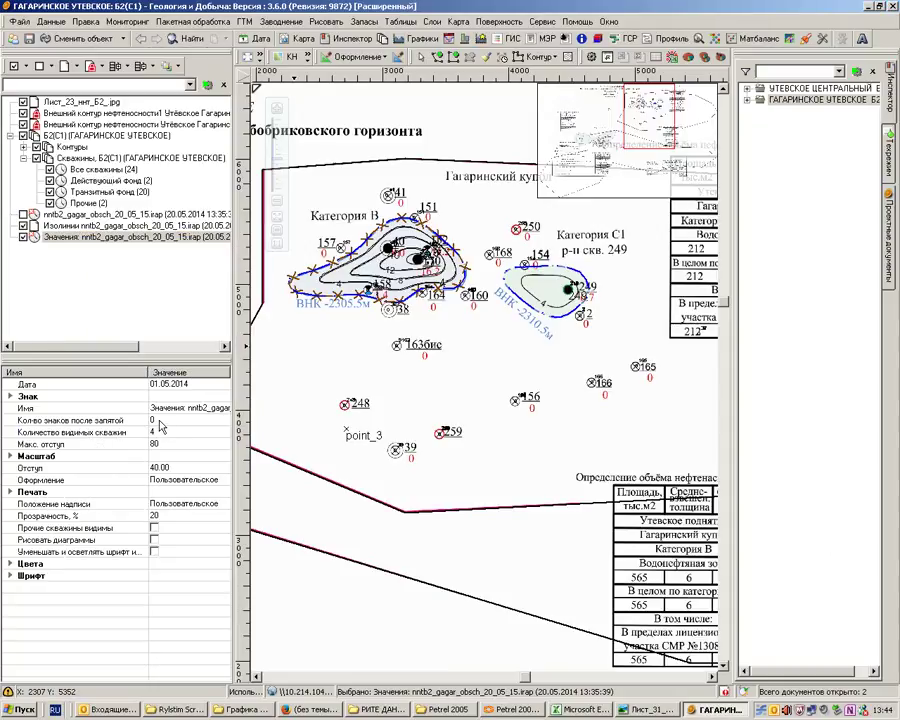
- Set the number of decimal places (Кол-во знаков после запятой) of the grid values layer to 2
click(160, 420)
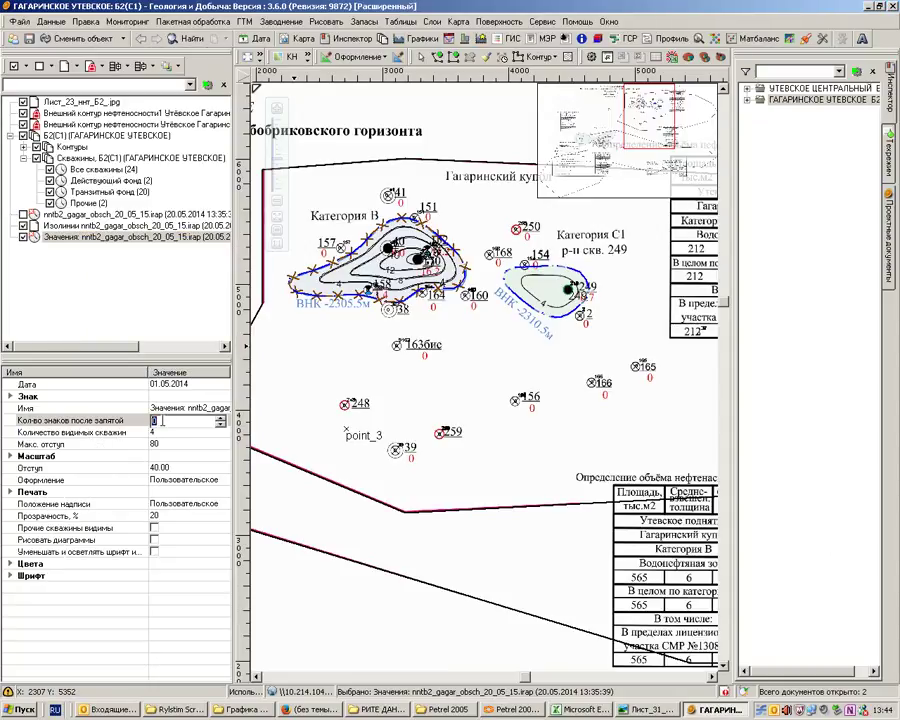
click(161, 421)
key(BackSpace)
text(2)
click(157, 444)
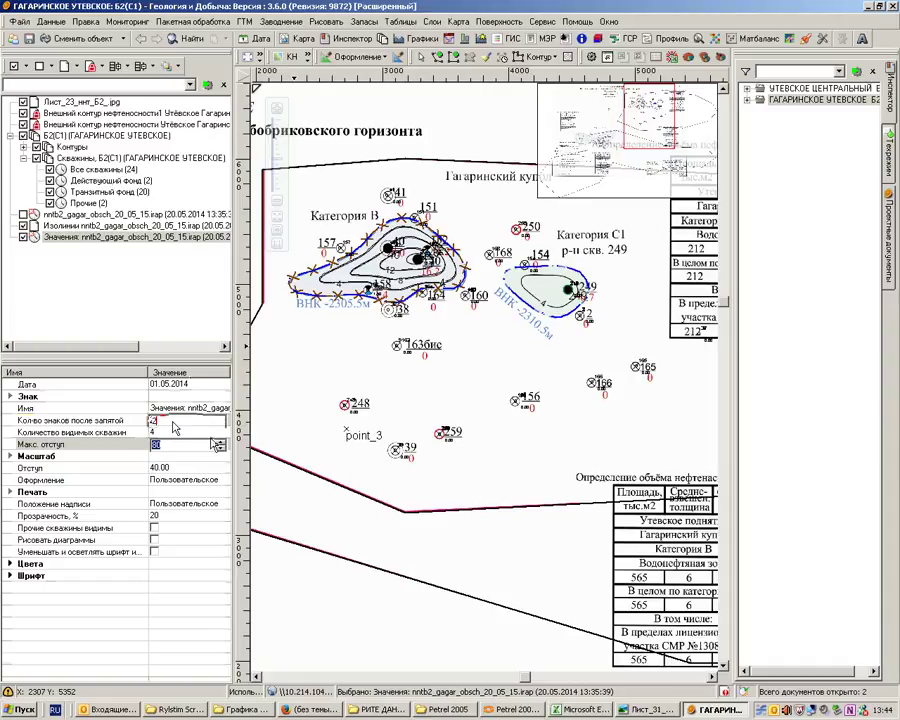
click(322, 462)
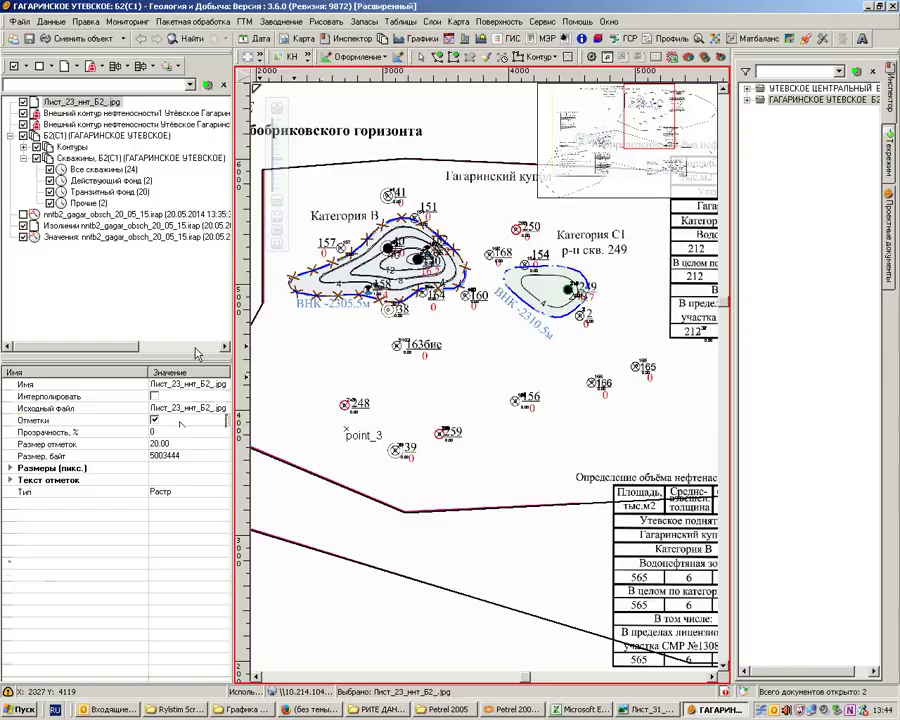
- Examine the grid values around wells 40, 158 and 170, and preview the all-wells table comparing oil-saturated thickness with grid values
scroll(203, 350, up, 1)
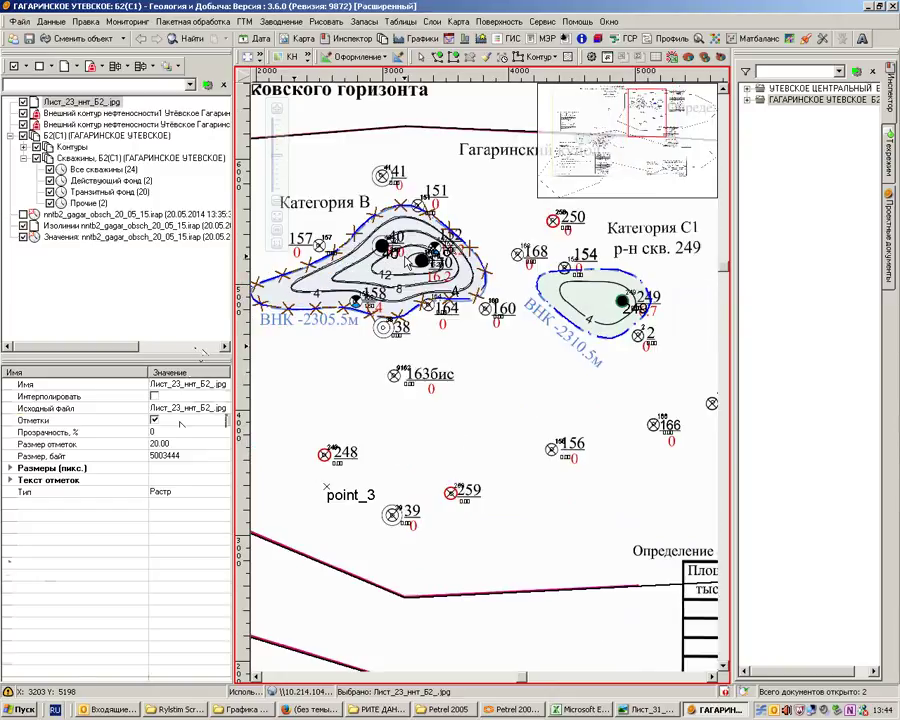
scroll(407, 262, up, 2)
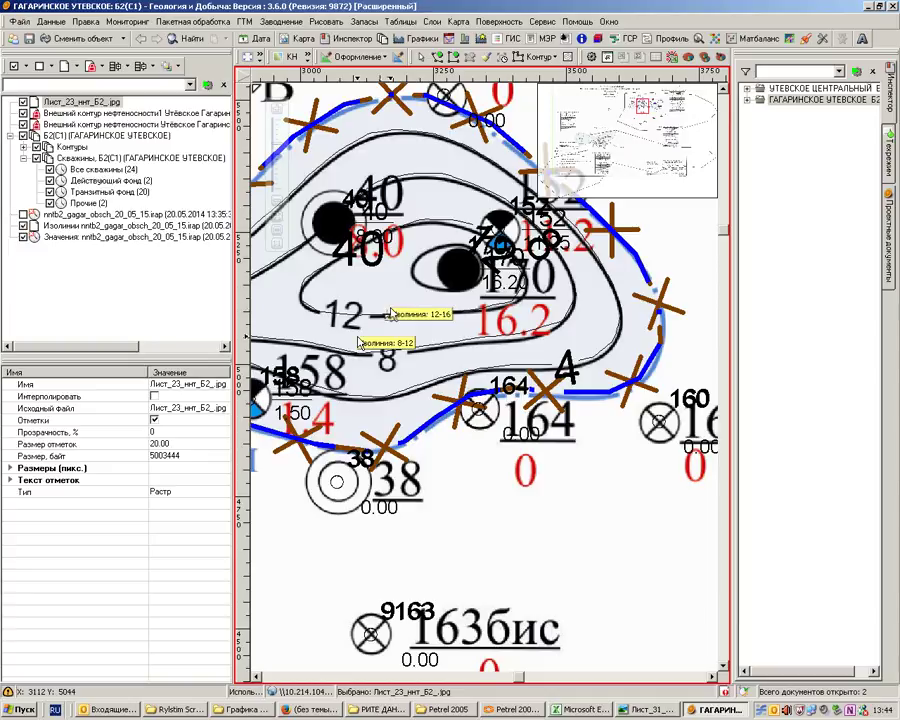
drag(358, 337, 419, 325)
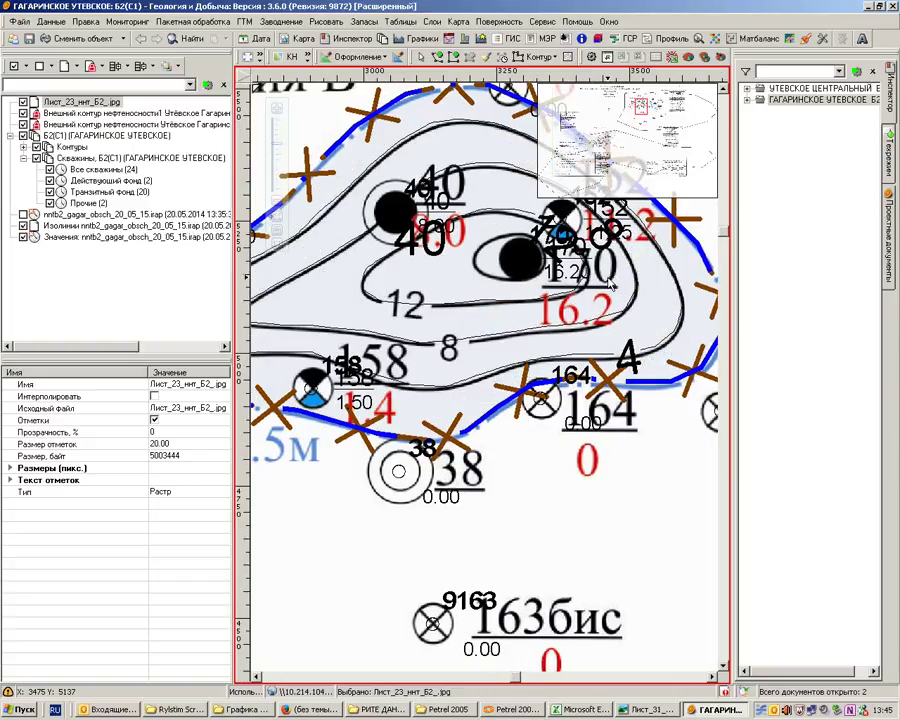
click(89, 168)
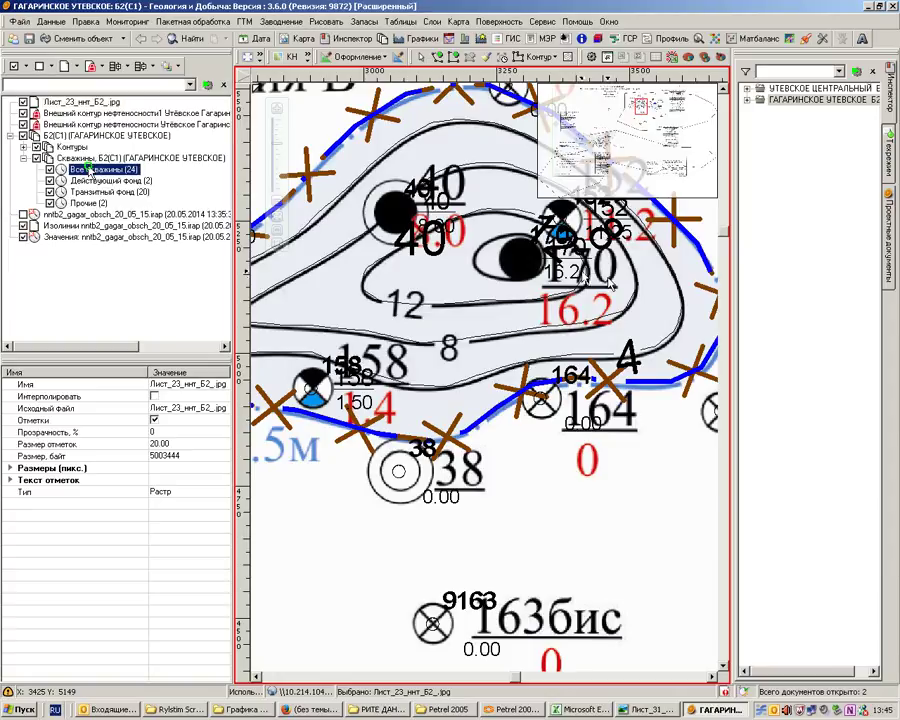
right_click(90, 169)
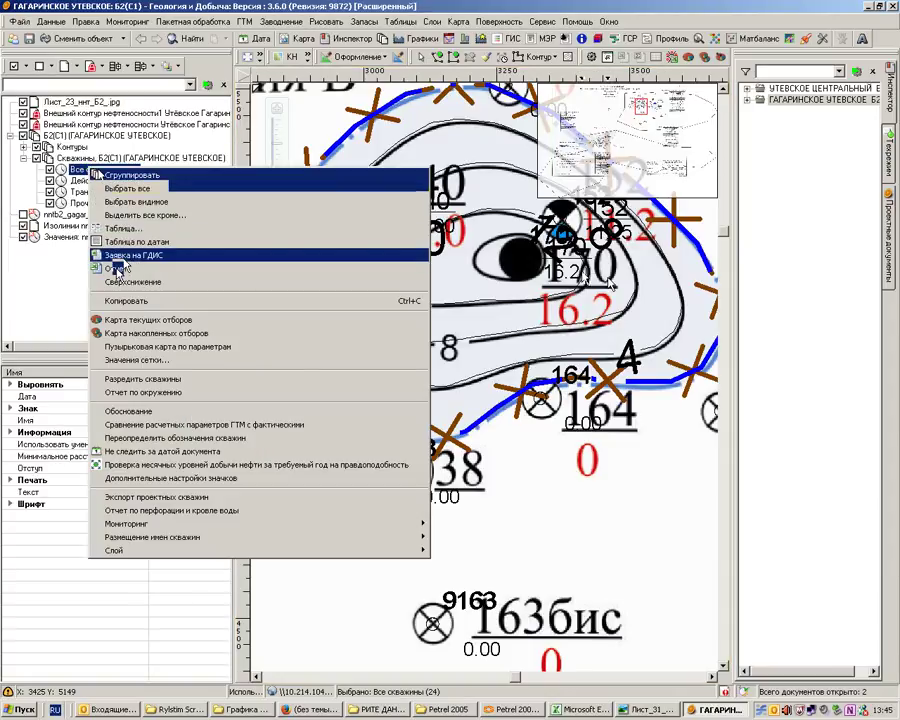
click(117, 243)
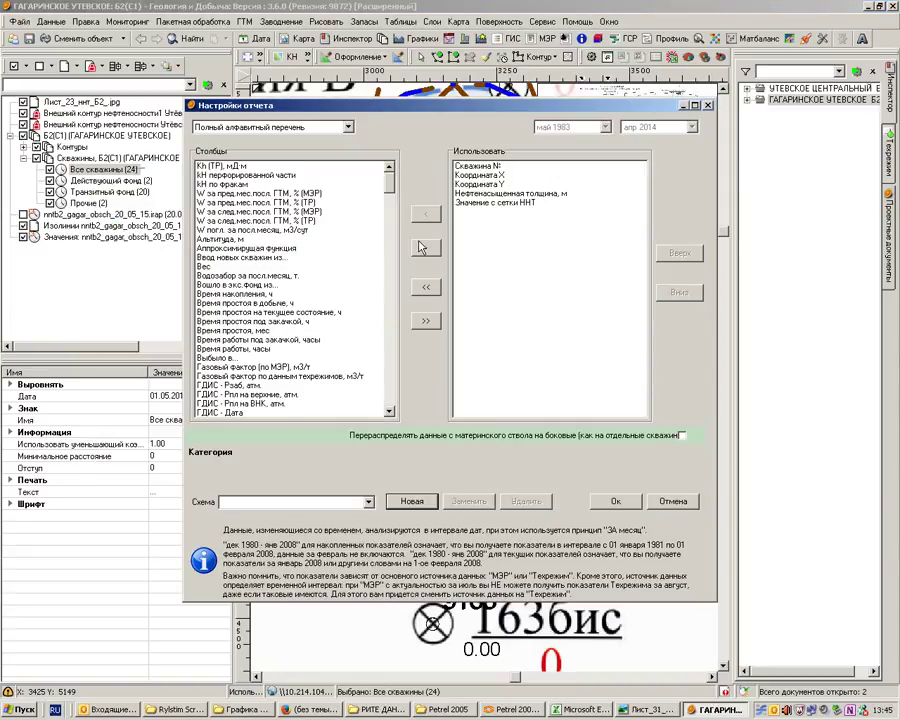
click(627, 504)
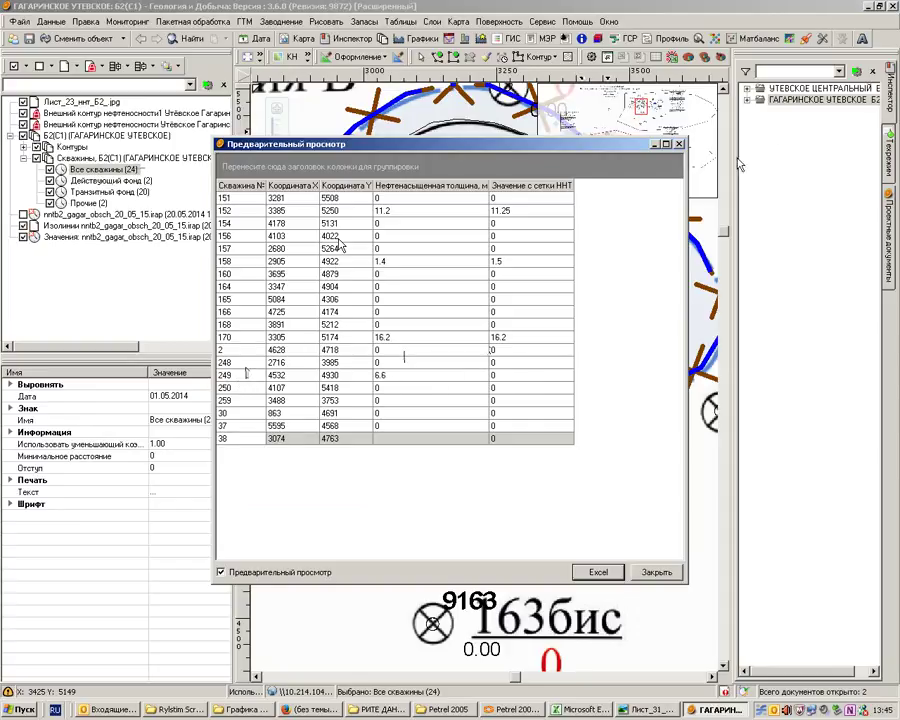
click(679, 144)
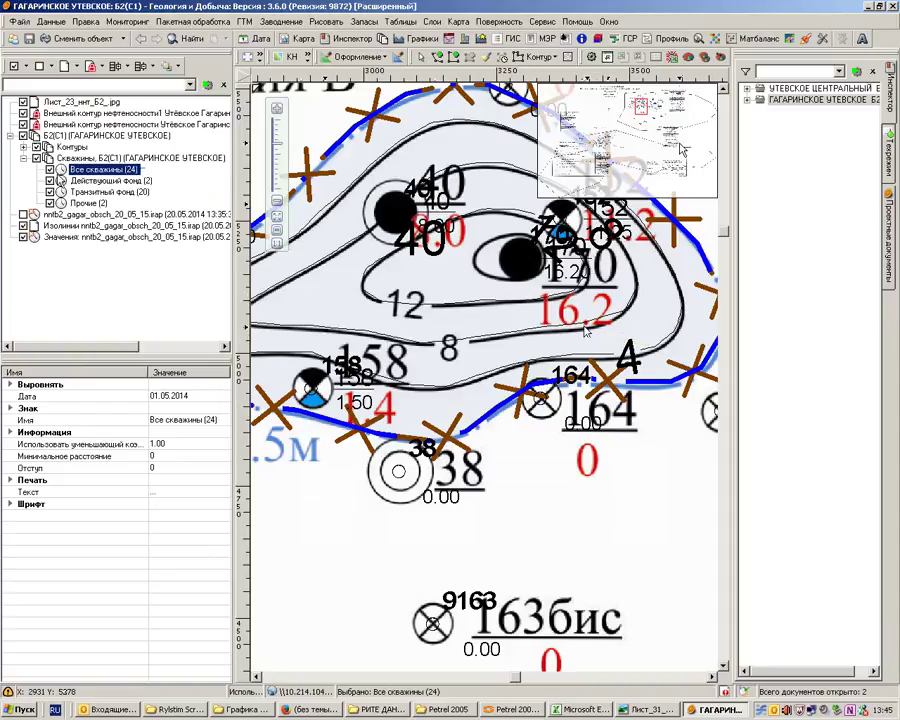
right_click(88, 171)
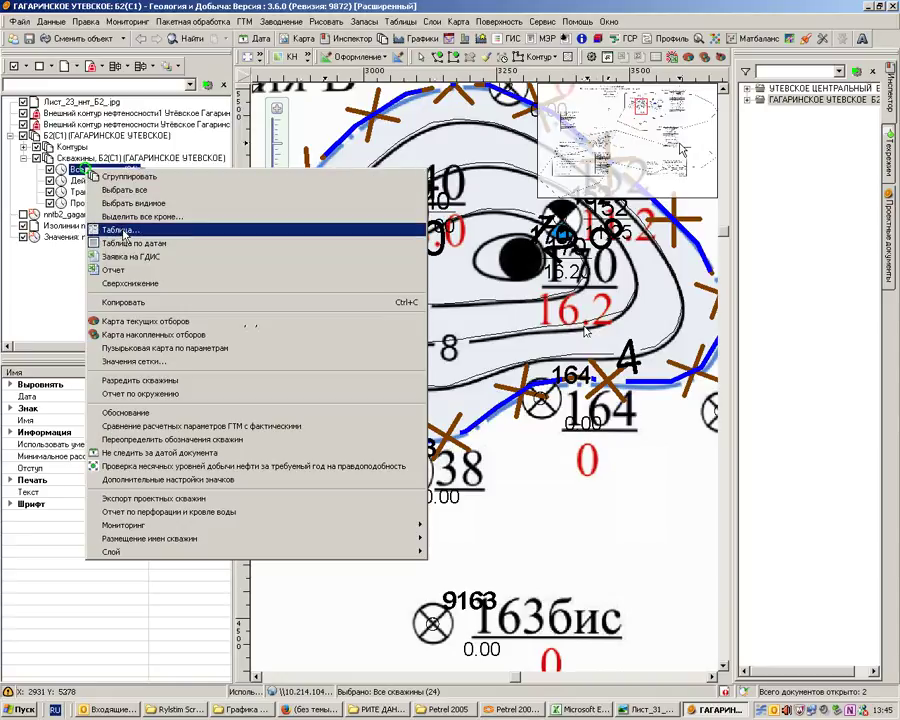
click(118, 229)
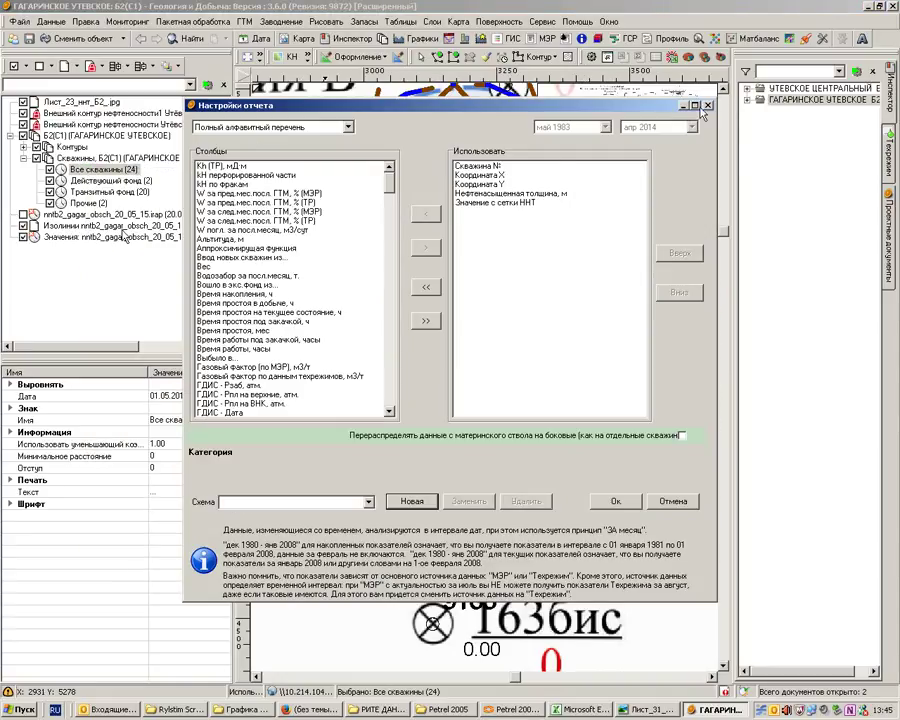
key(Escape)
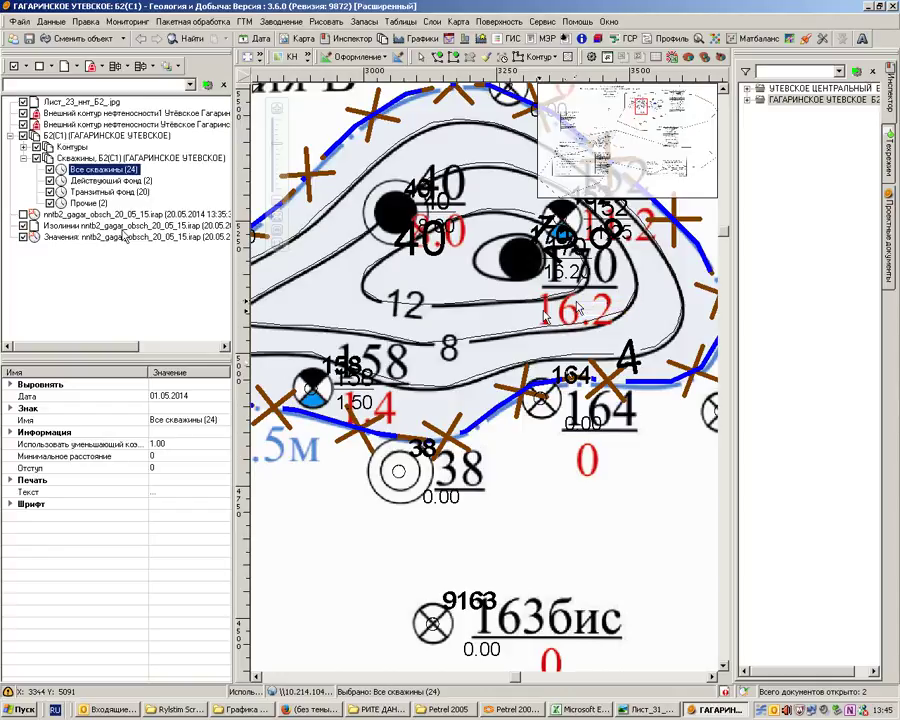
- Export the all-wells table with well number, X and Y coordinates, oil-saturated thickness and ННТ grid value to Excel
right_click(78, 170)
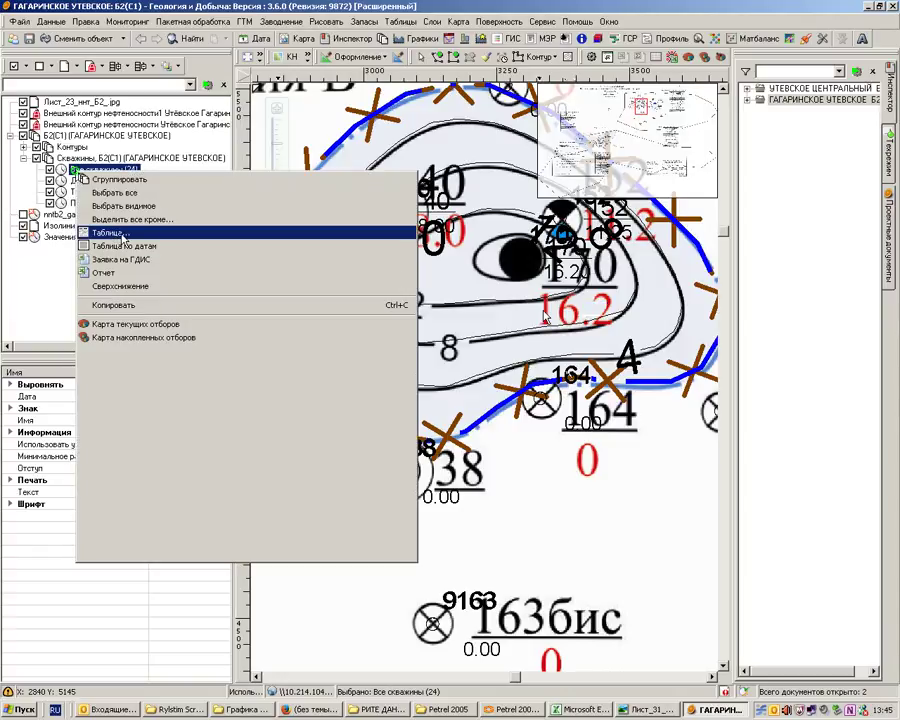
click(124, 236)
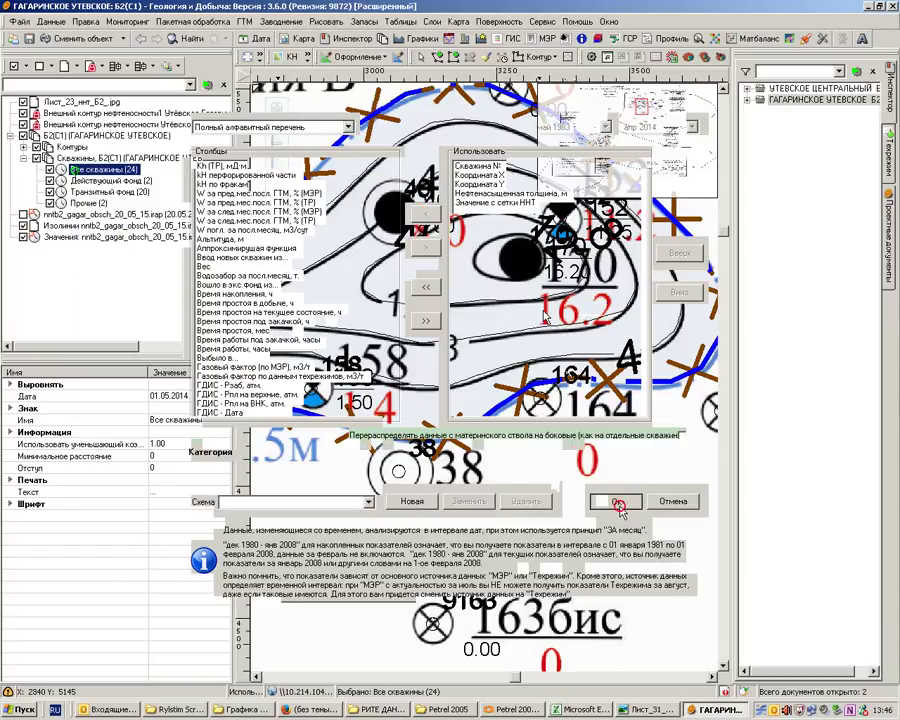
click(616, 502)
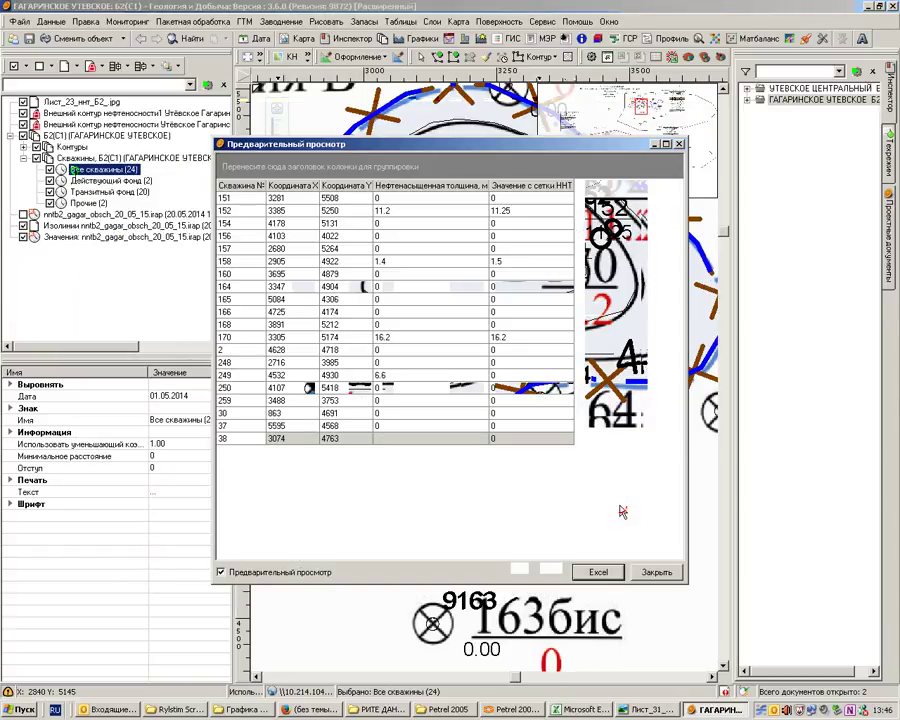
click(600, 572)
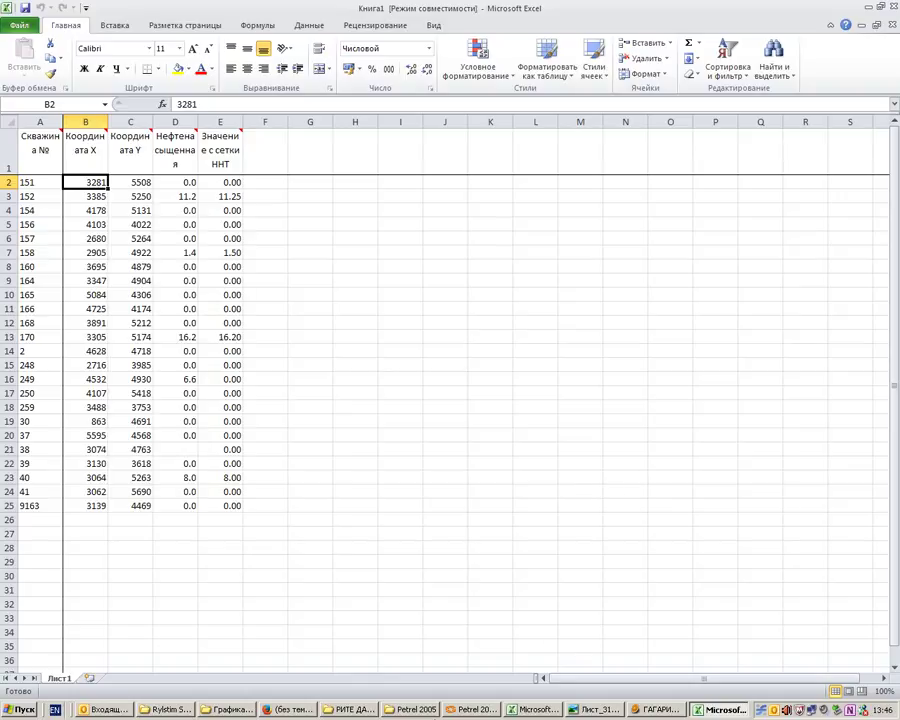
click(356, 710)
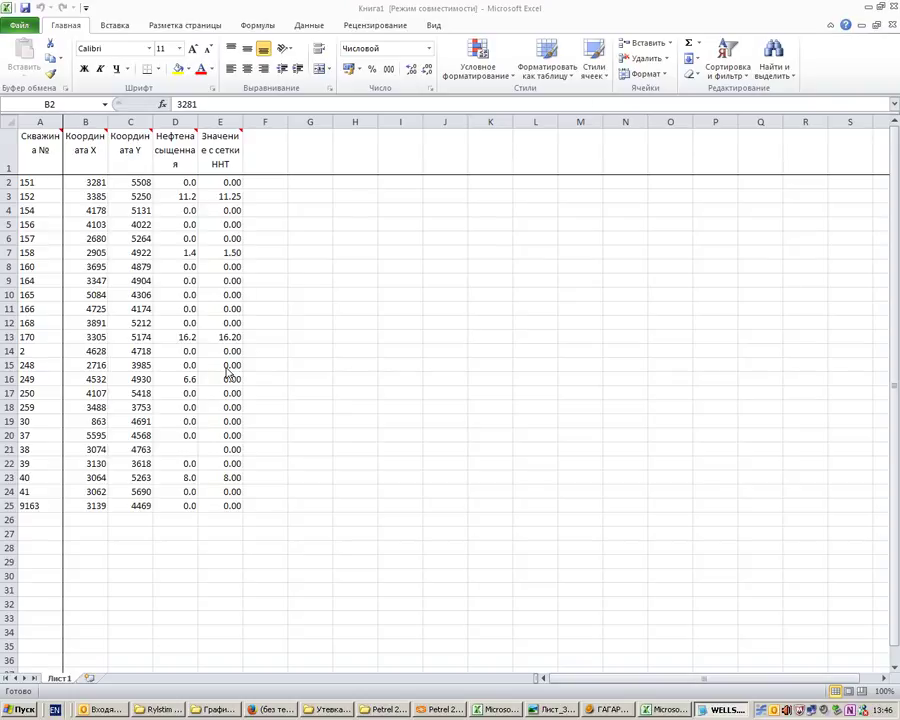
click(11, 184)
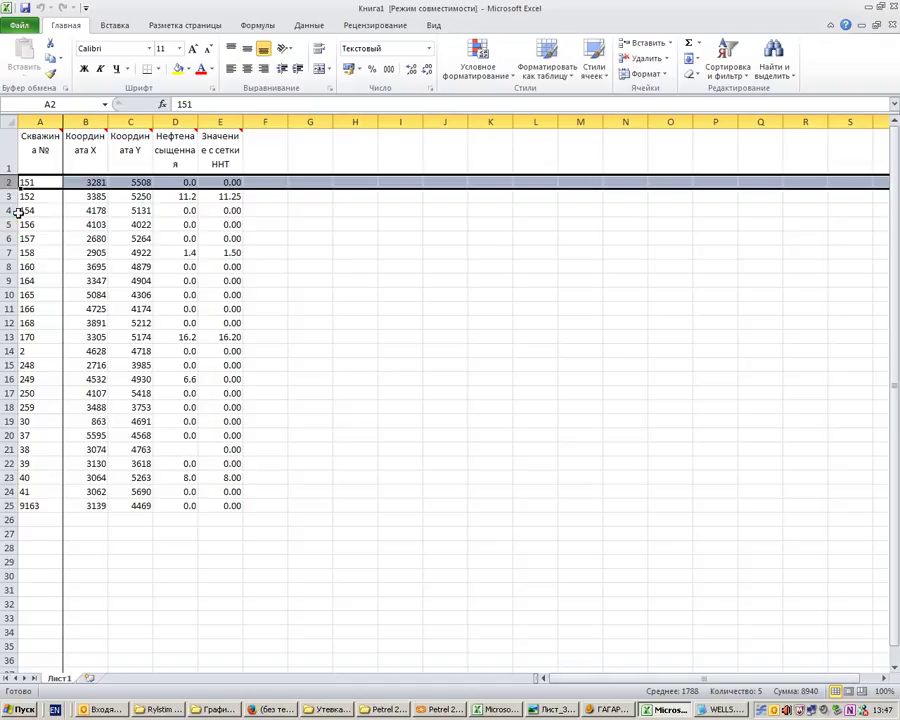
drag(8, 210, 8, 505)
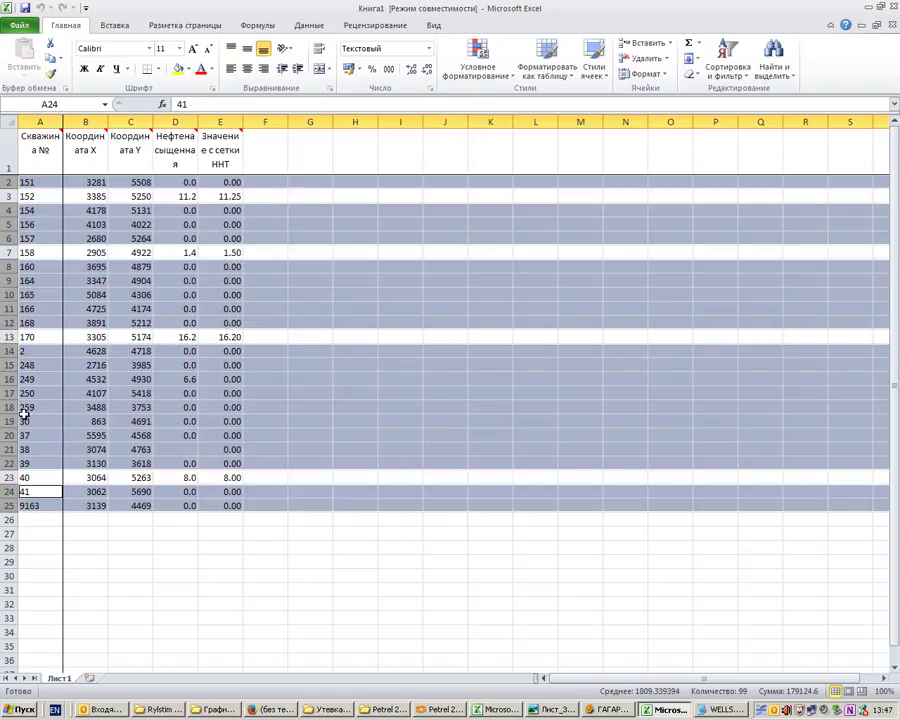
ctrl+click(24, 380)
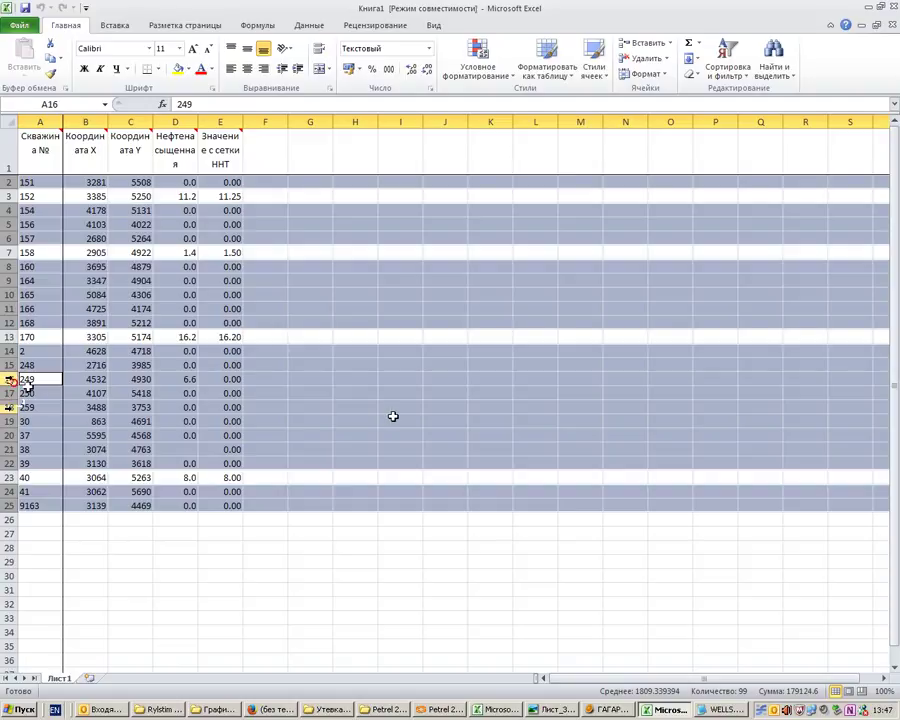
click(330, 548)
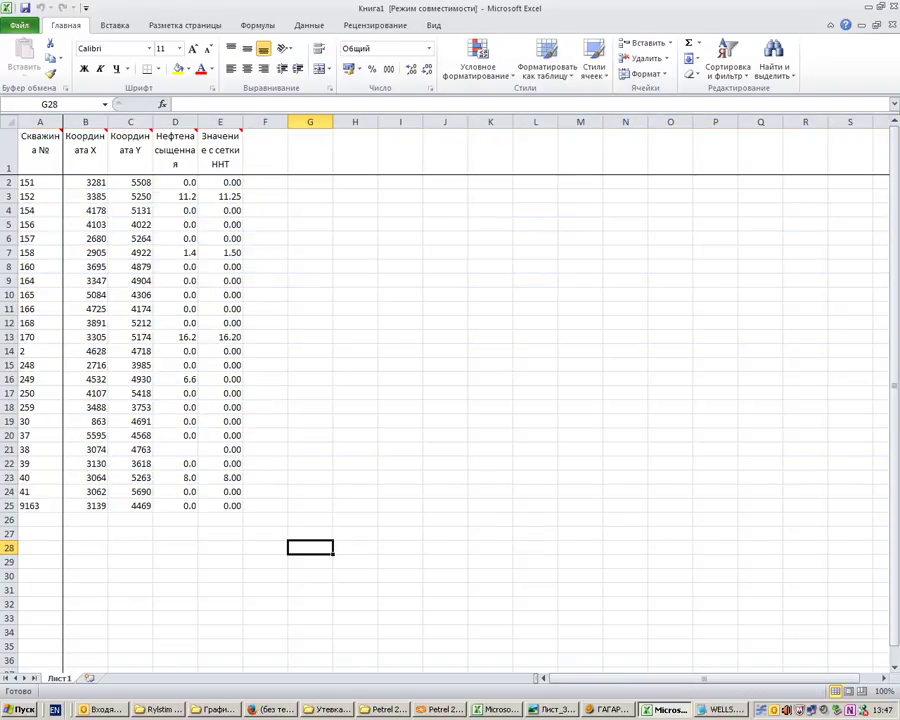
- Clear the rows of all wells with zero or missing oil-saturated thickness, keeping wells 152, 158, 170, 249 and 40
click(5, 183)
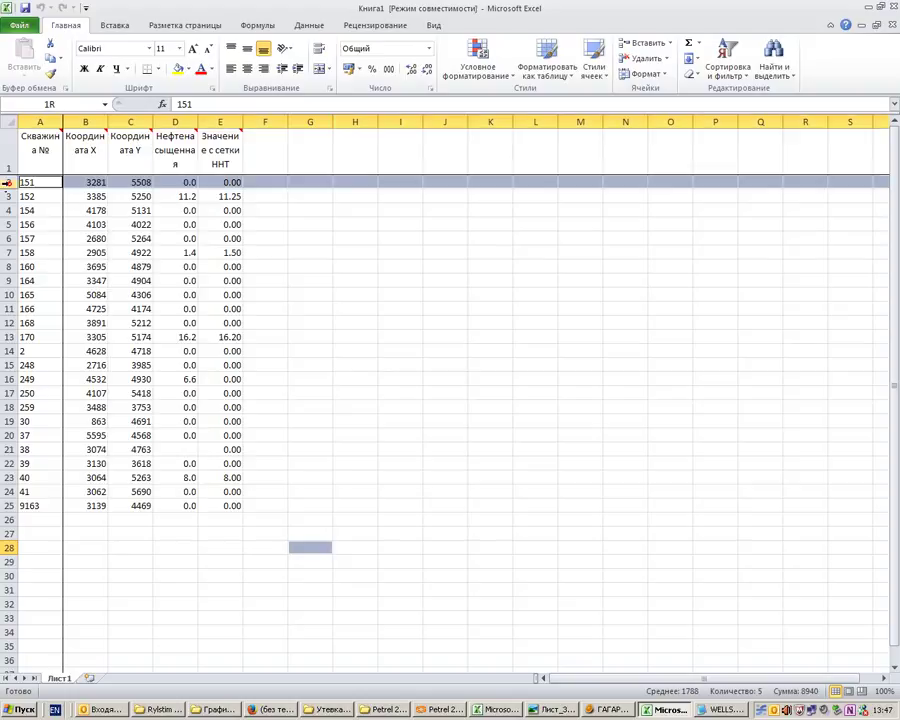
ctrl+click(8, 210)
drag(8, 224, 8, 253)
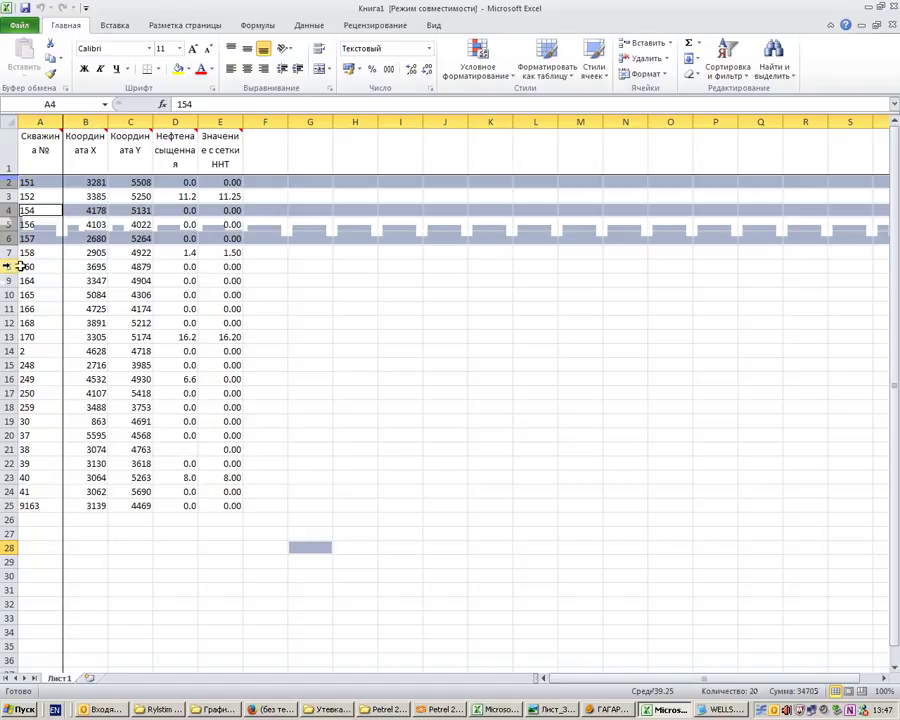
ctrl+click(8, 266)
drag(8, 295, 9, 316)
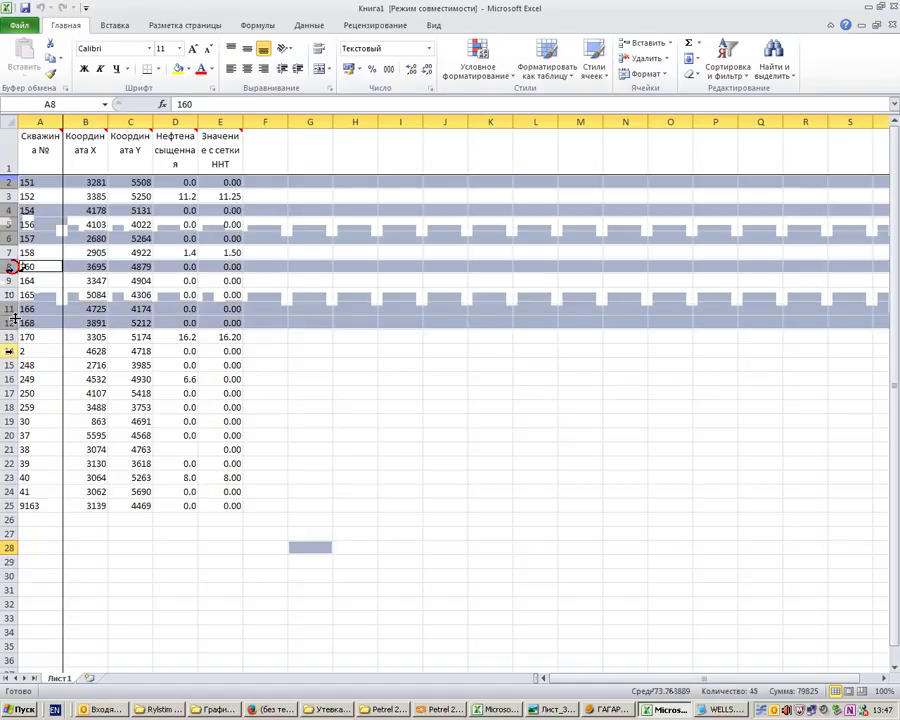
ctrl+click(8, 351)
drag(8, 351, 8, 465)
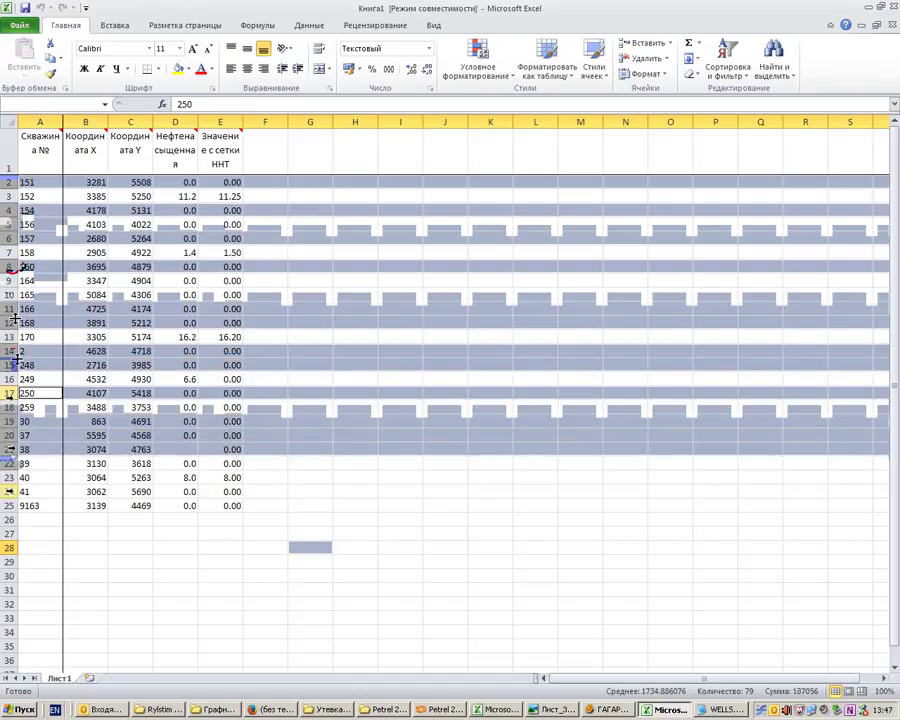
ctrl+click(8, 505)
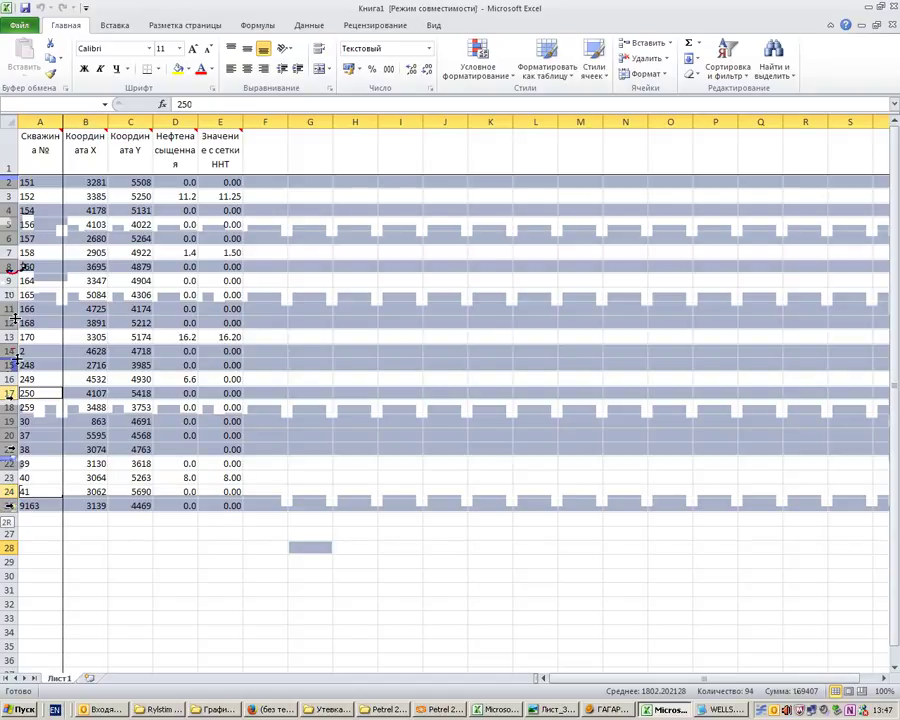
right_click(8, 505)
key(Escape)
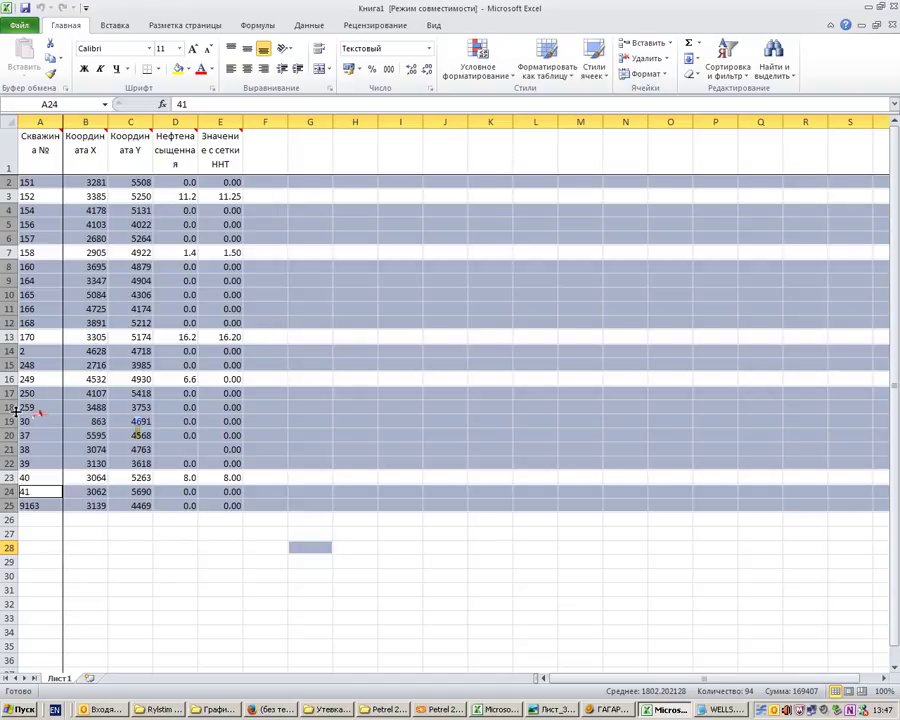
right_click(12, 407)
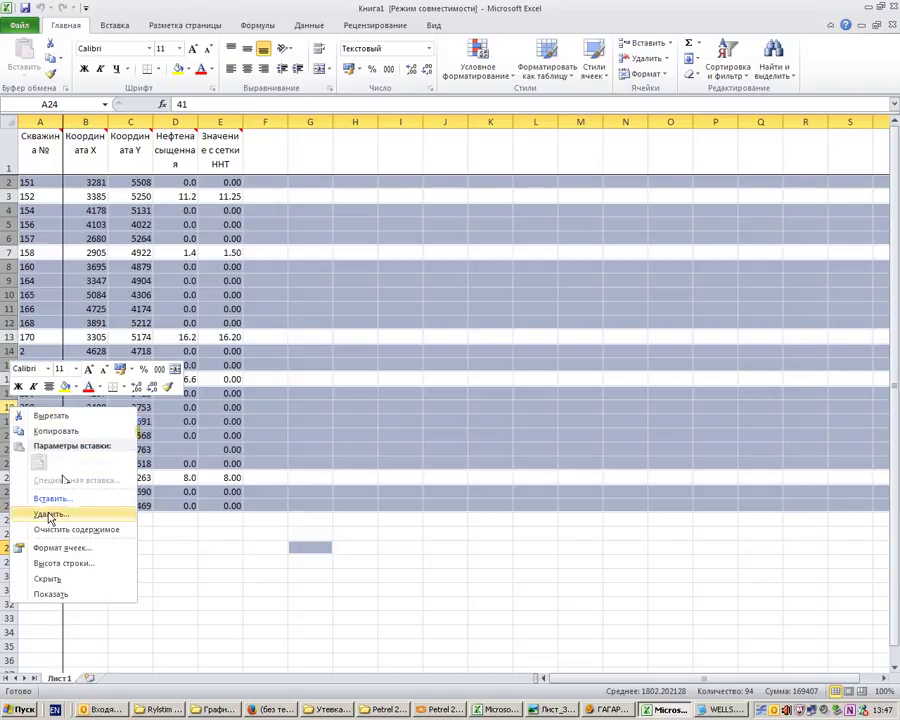
key(Escape)
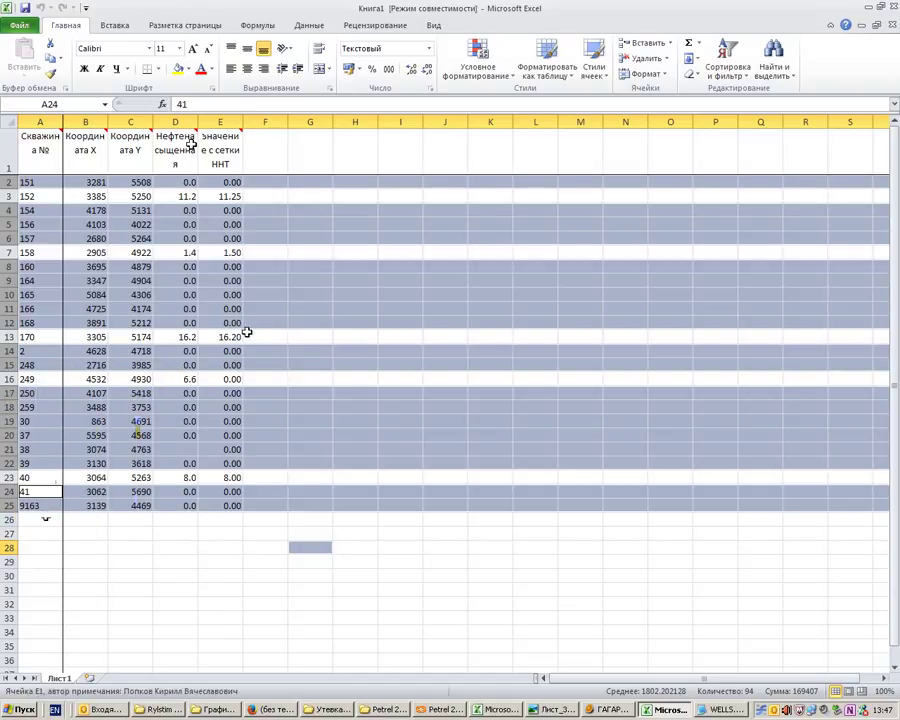
key(Delete)
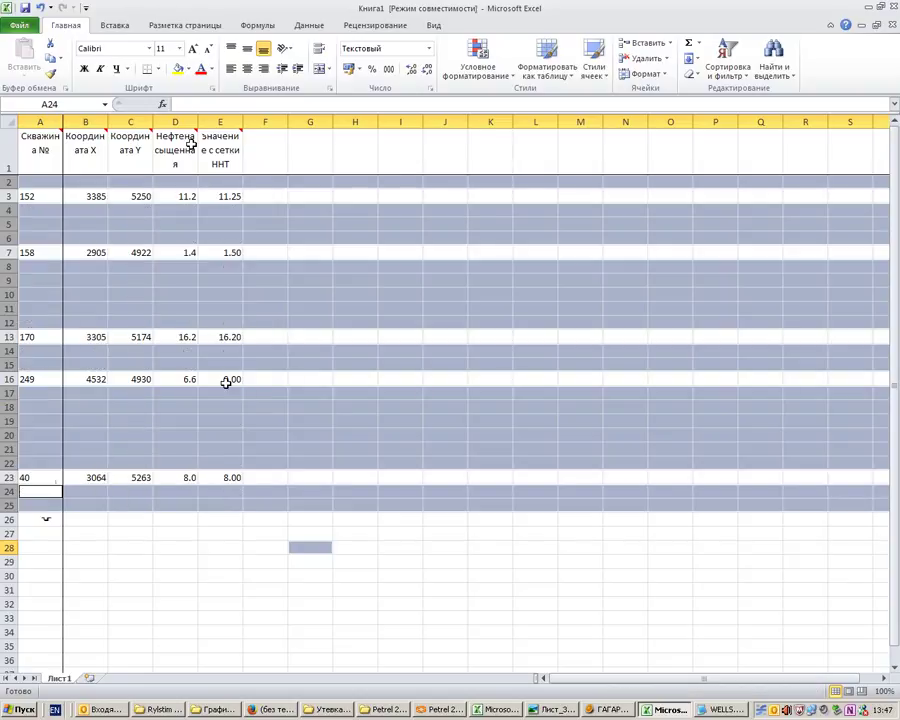
- Delete the empty row above well 152 and the three empty rows between wells 152 and 158
click(14, 183)
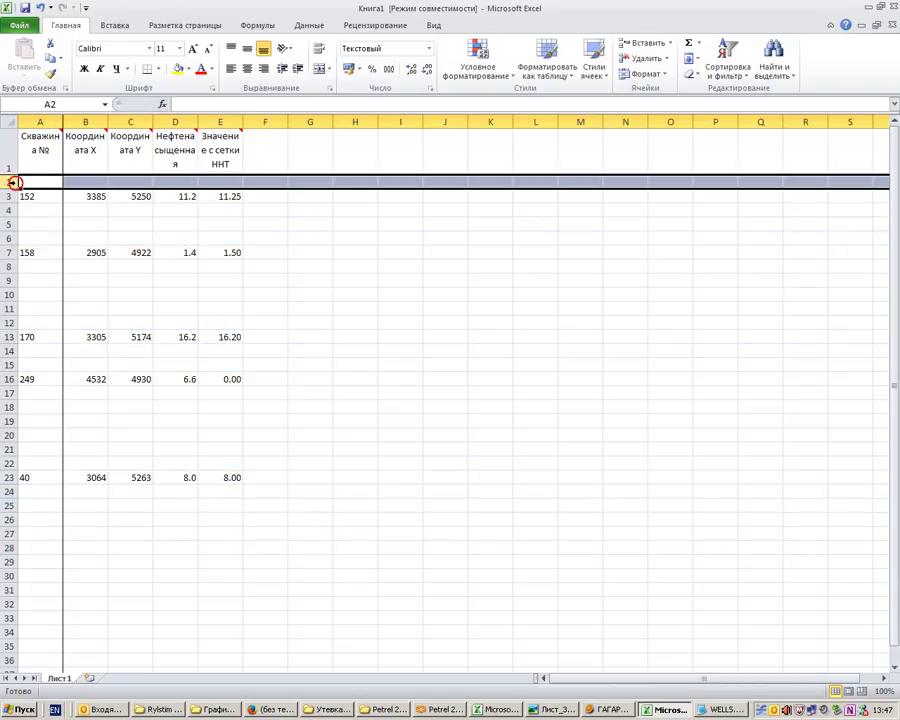
right_click(14, 183)
click(46, 296)
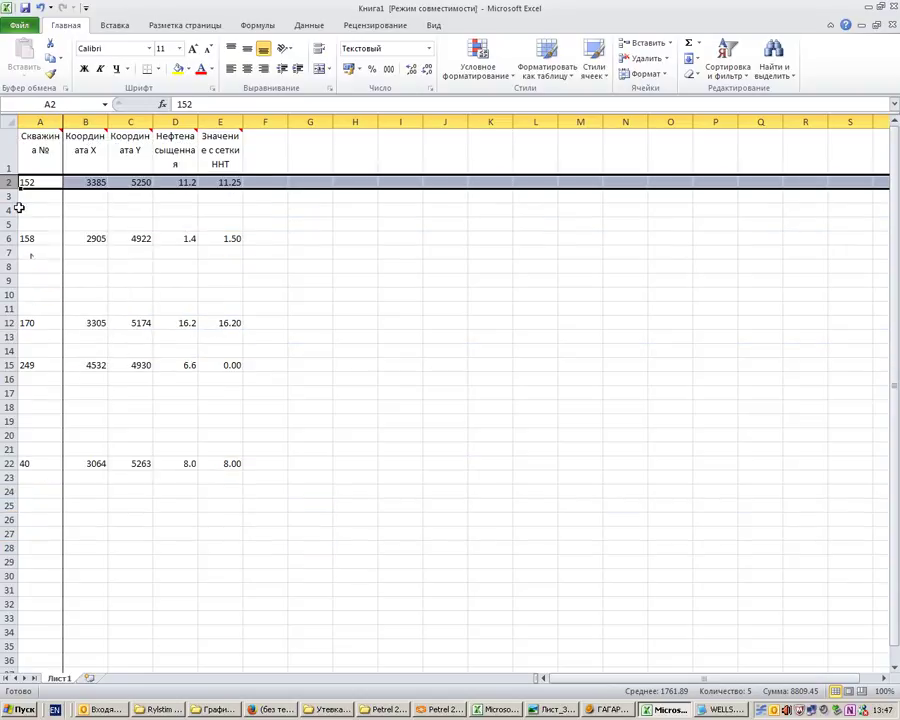
drag(14, 196, 14, 224)
right_click(14, 224)
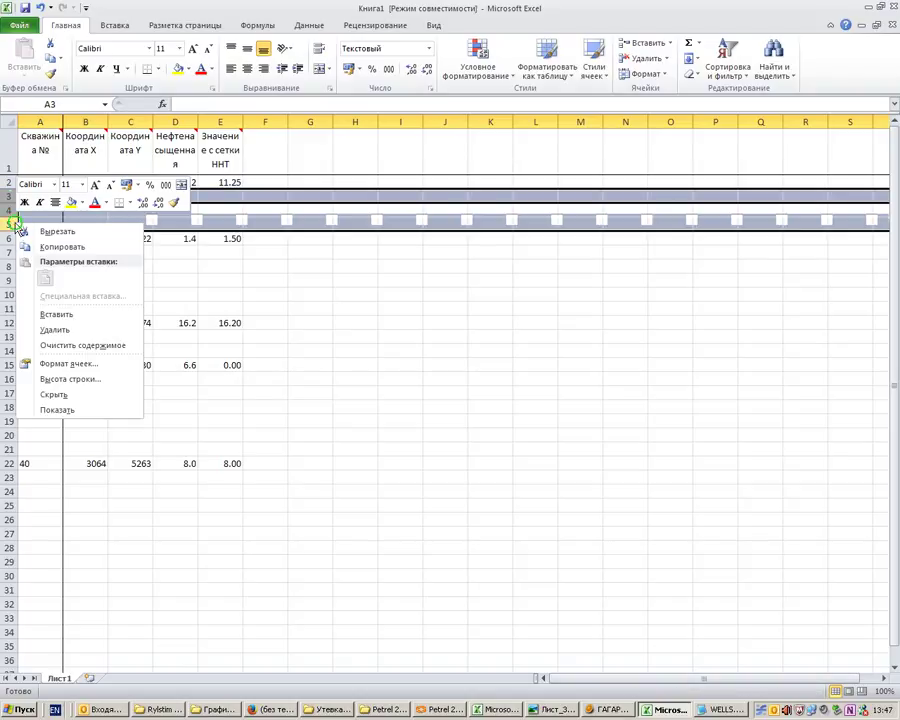
click(54, 329)
- Delete the five empty rows between wells 158 and 170
click(18, 211)
drag(18, 211, 14, 266)
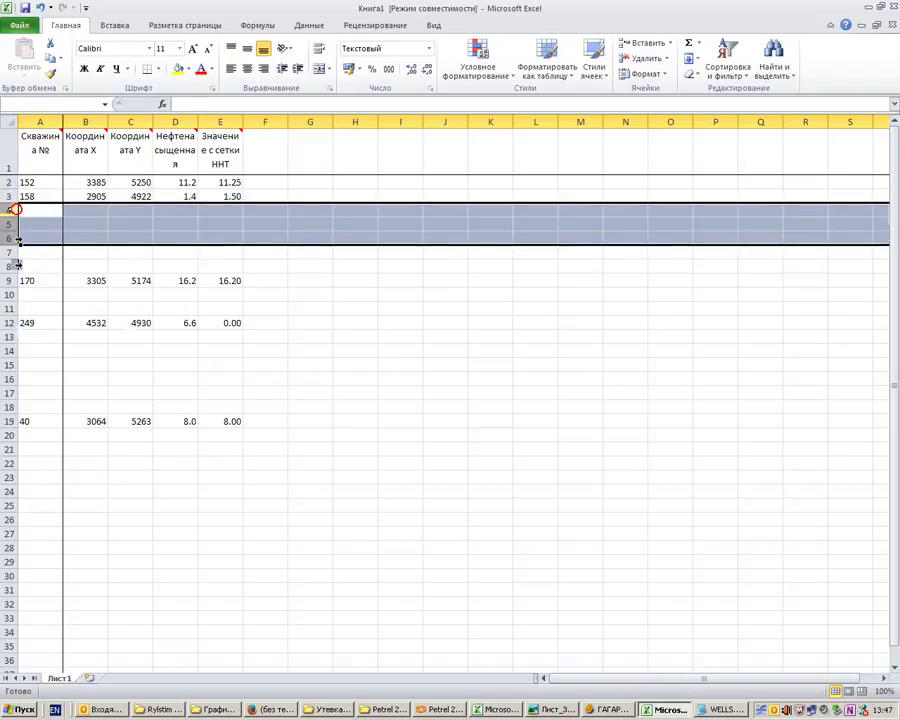
right_click(14, 205)
click(45, 376)
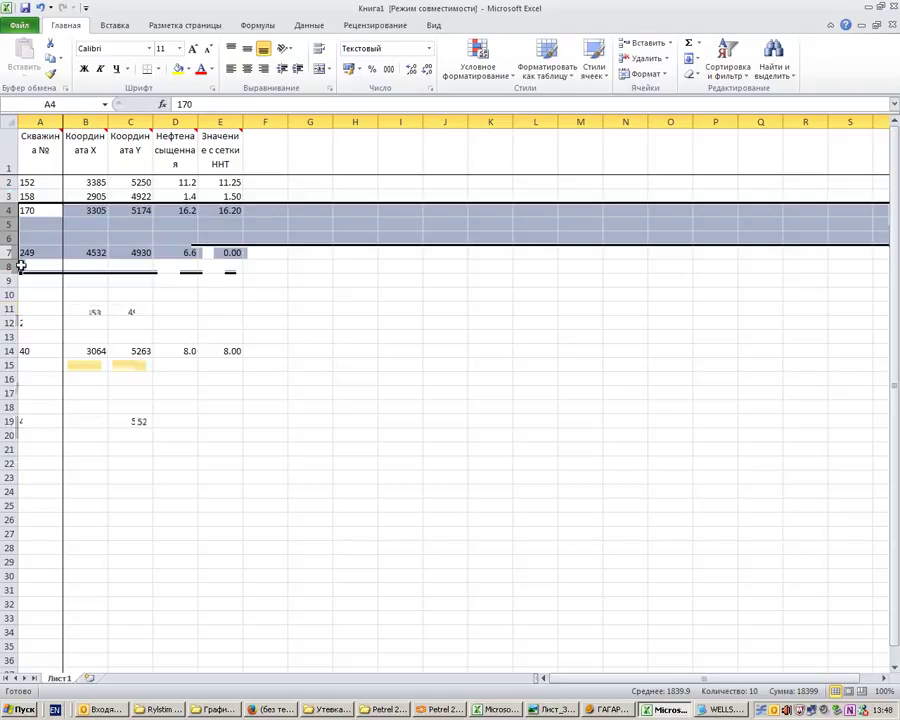
- Delete the empty rows between wells 170 and 249 and those between wells 249 and 40
click(13, 224)
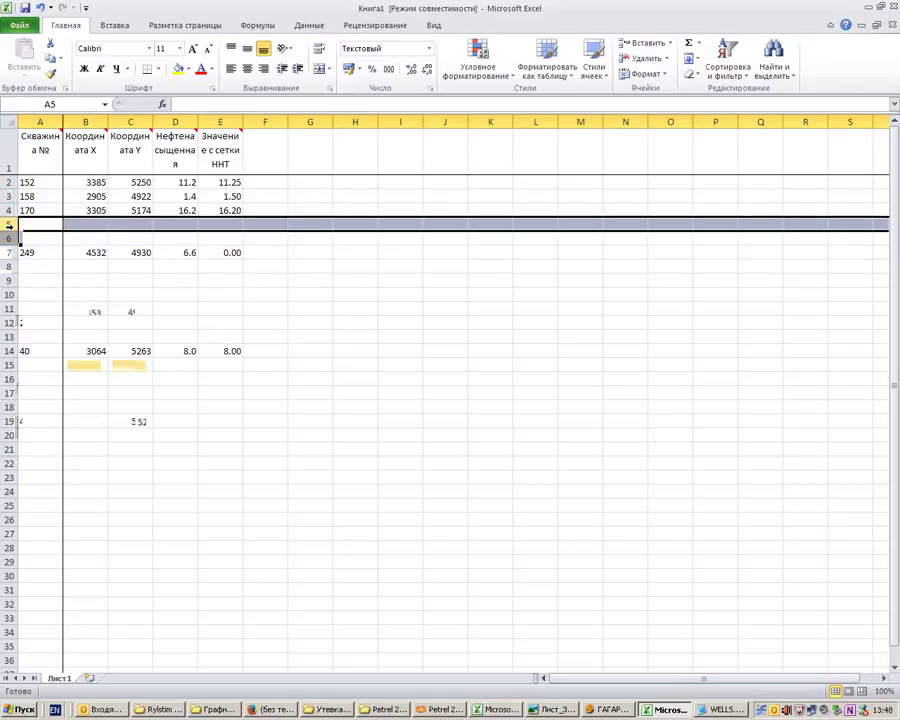
right_click(13, 233)
click(45, 333)
drag(11, 239, 16, 300)
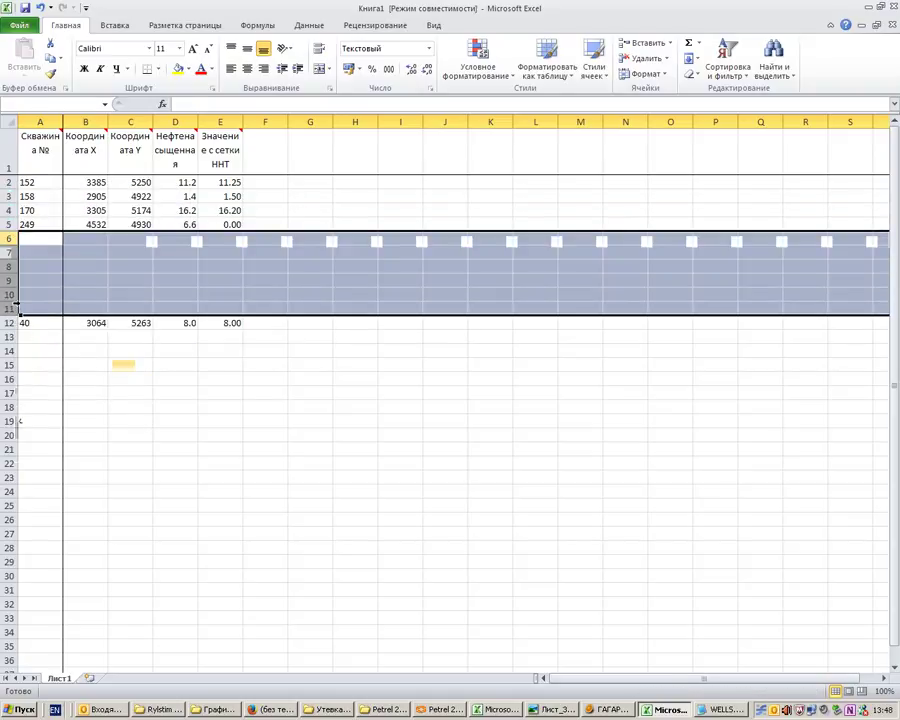
right_click(16, 300)
click(53, 404)
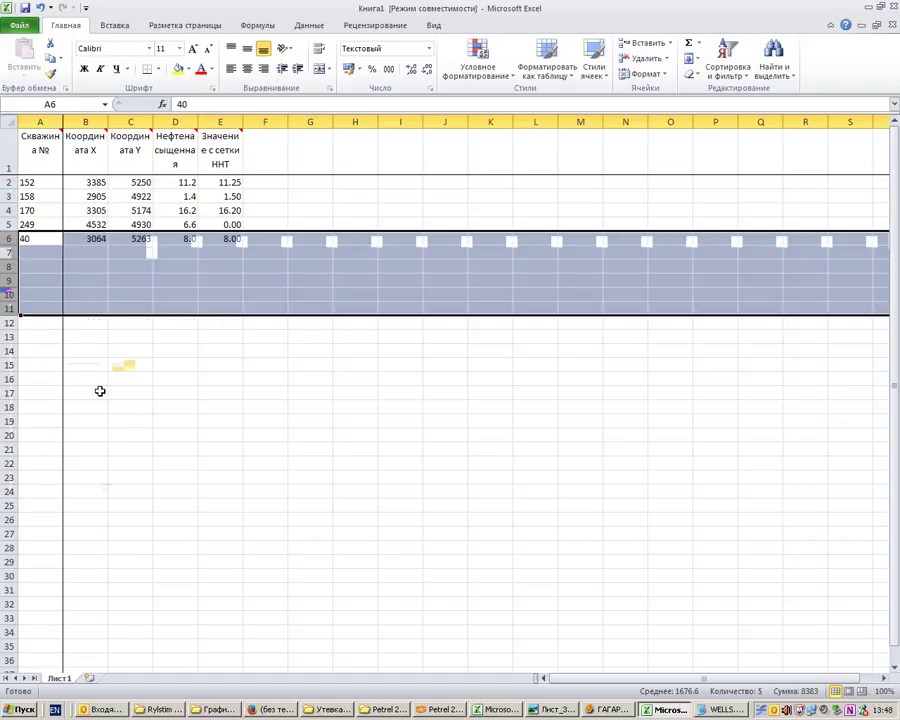
click(147, 321)
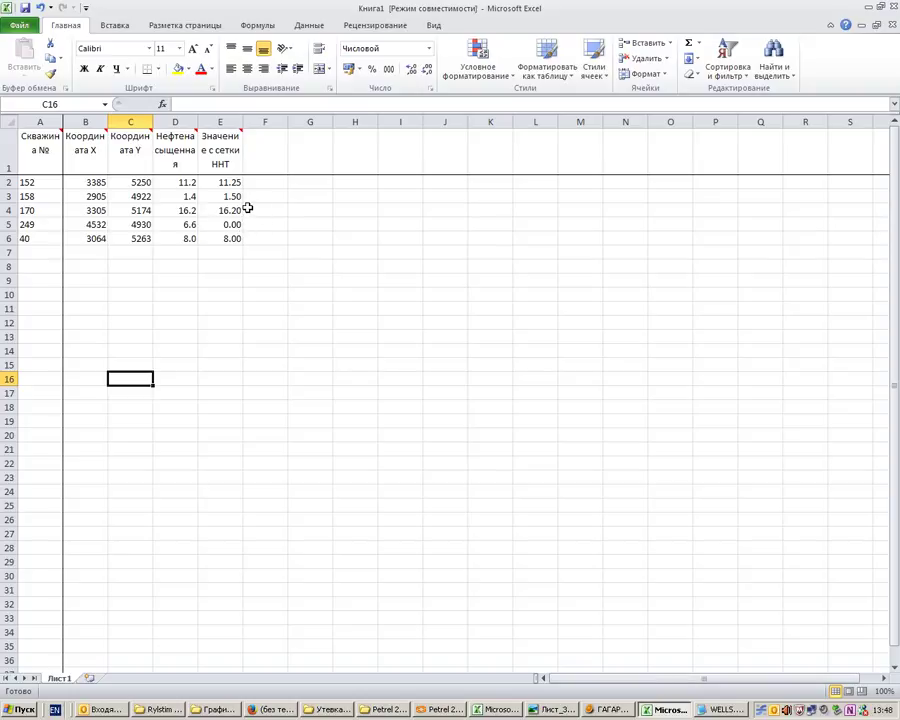
- Set the ННТ grid value of well 249 to 6.7
click(192, 225)
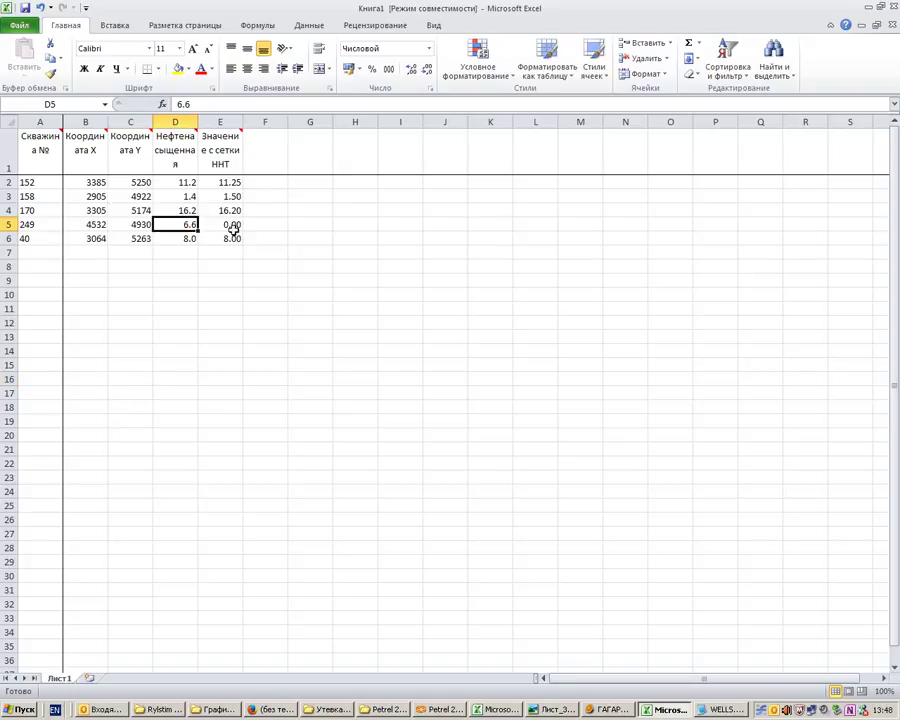
click(231, 224)
click(180, 104)
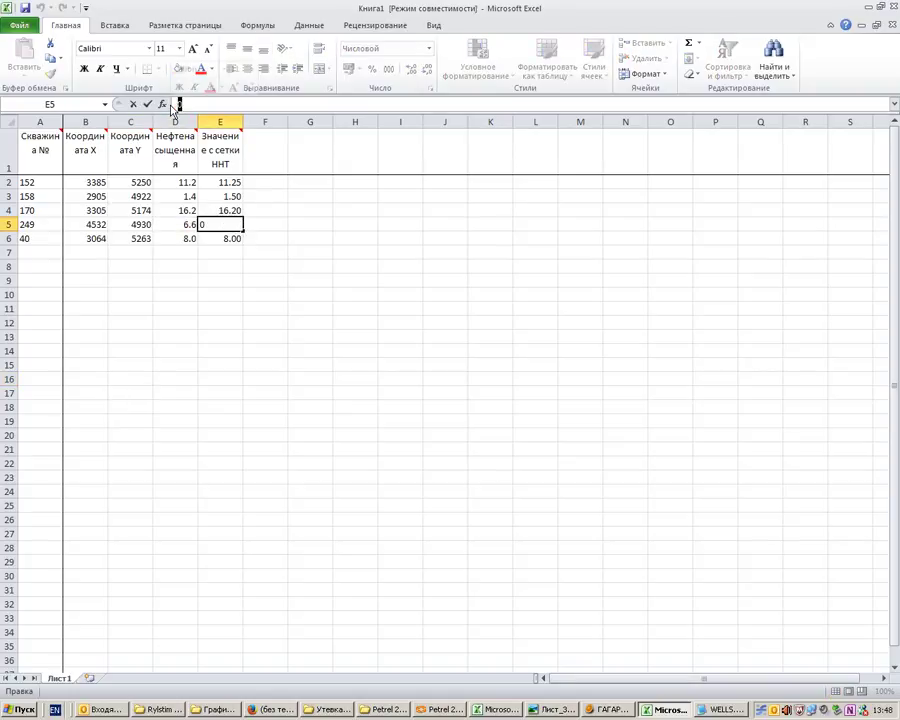
text(6.7)
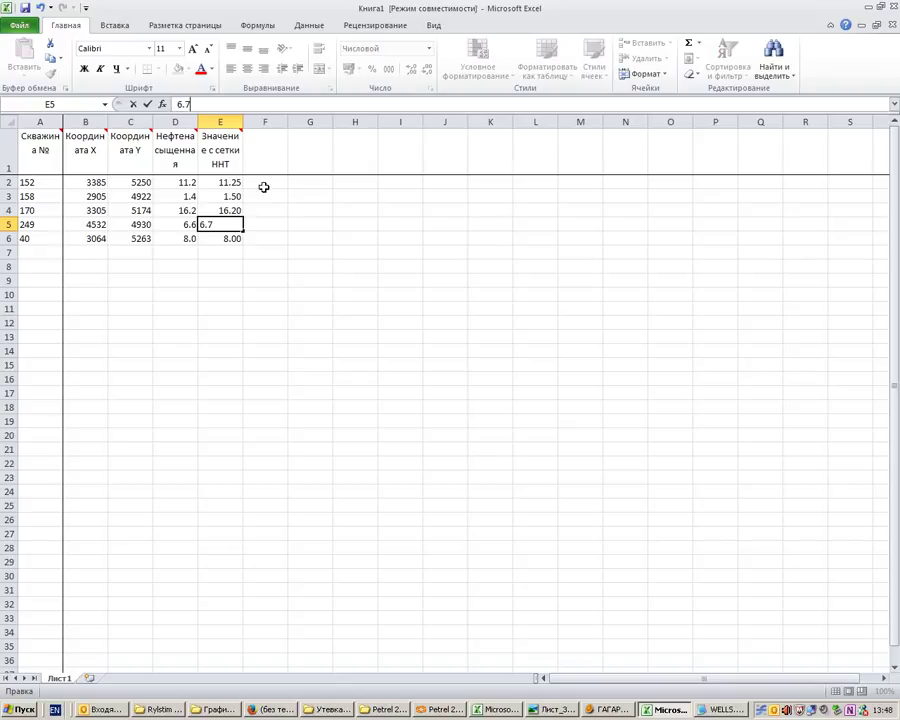
click(276, 222)
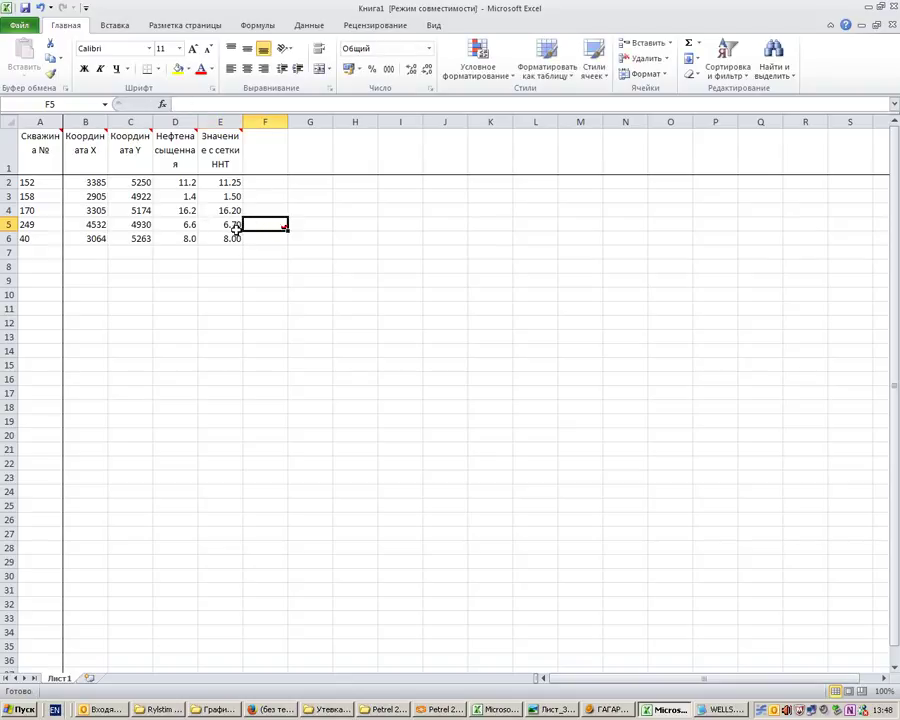
- Set the oil-saturated thickness of well 249 to 6.7 and its ННТ grid value to 0
click(184, 225)
double_click(184, 225)
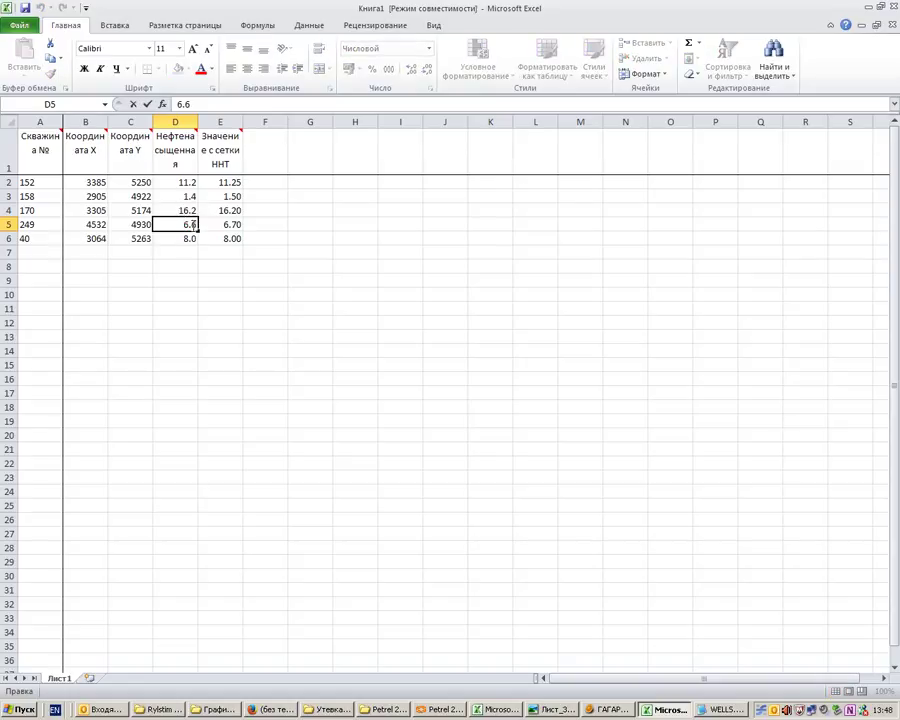
key(BackSpace)
text(7)
click(226, 226)
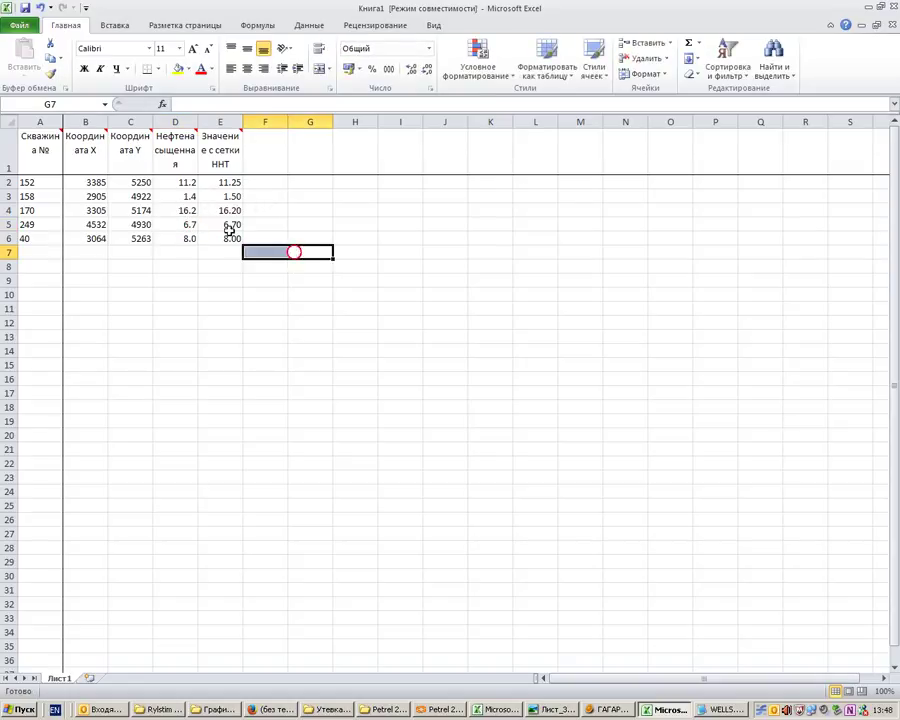
text(0)
click(296, 234)
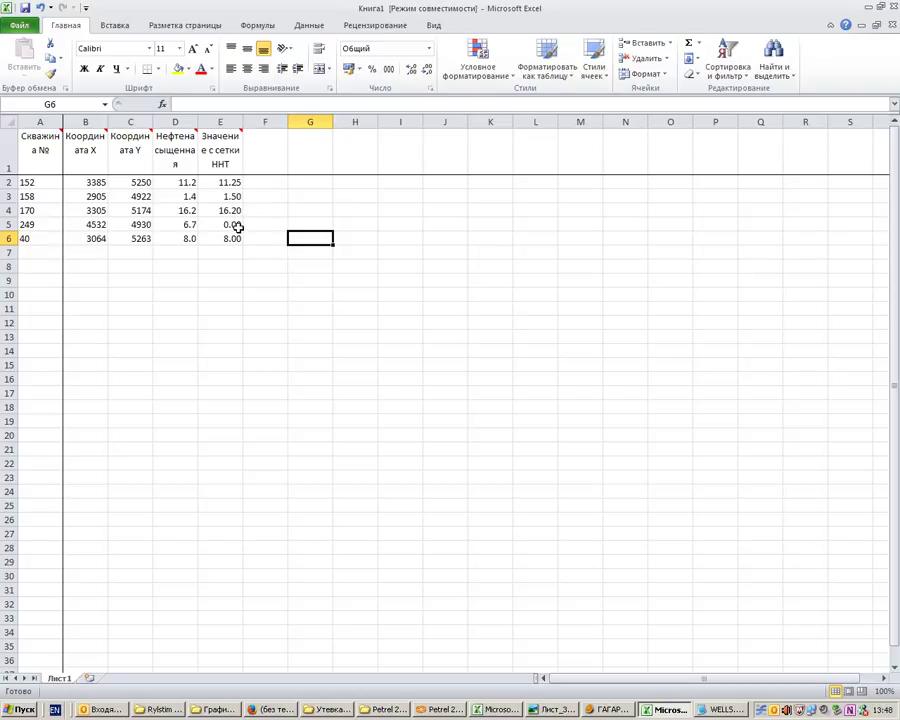
- Set the oil-saturated thickness of well 249 back to 6.6
click(237, 226)
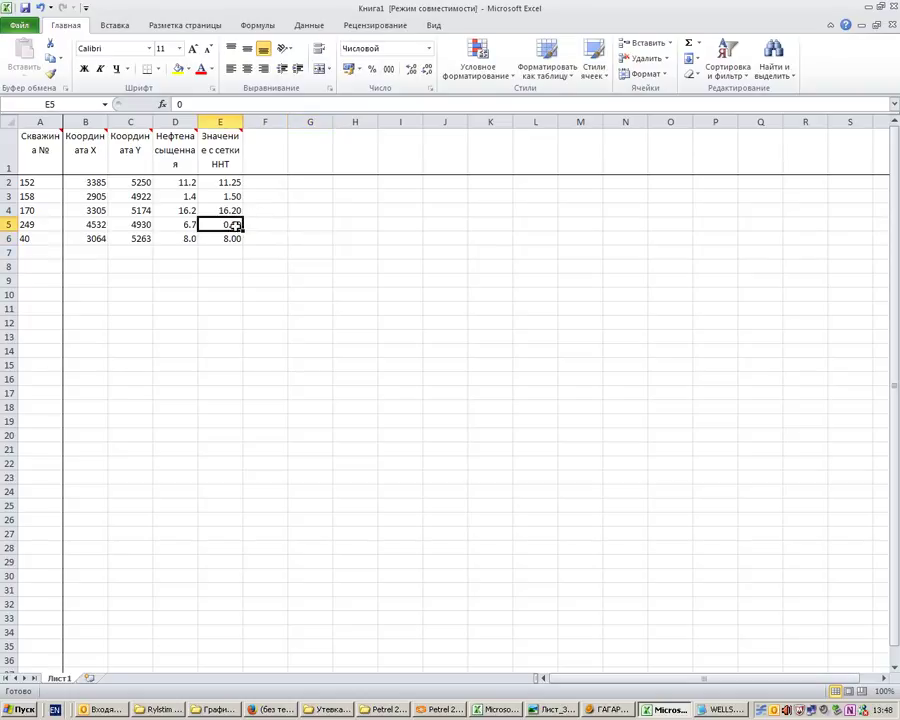
click(186, 224)
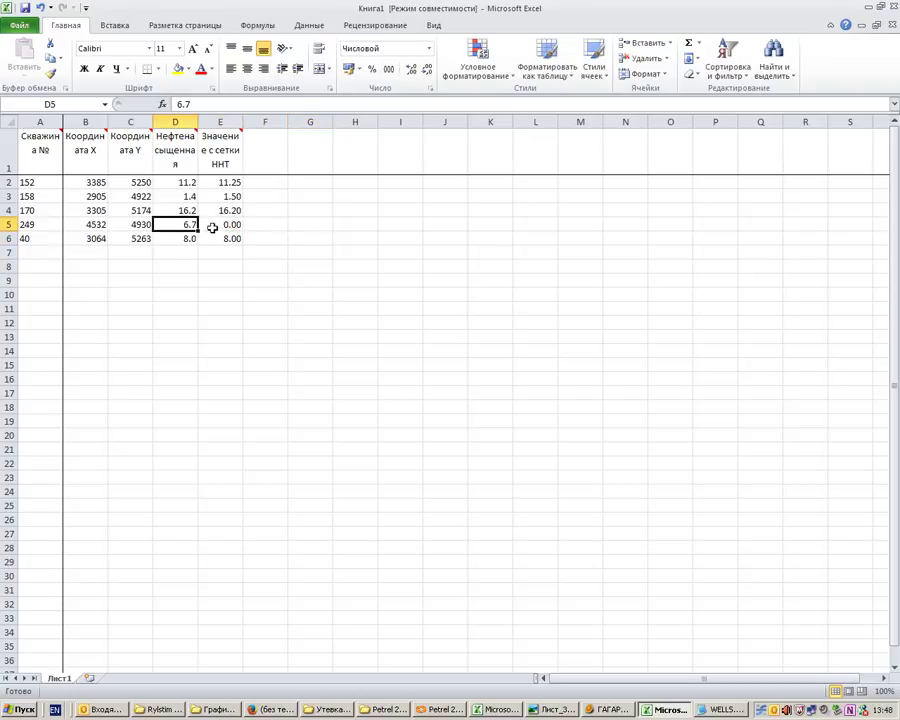
click(205, 225)
click(188, 224)
double_click(185, 227)
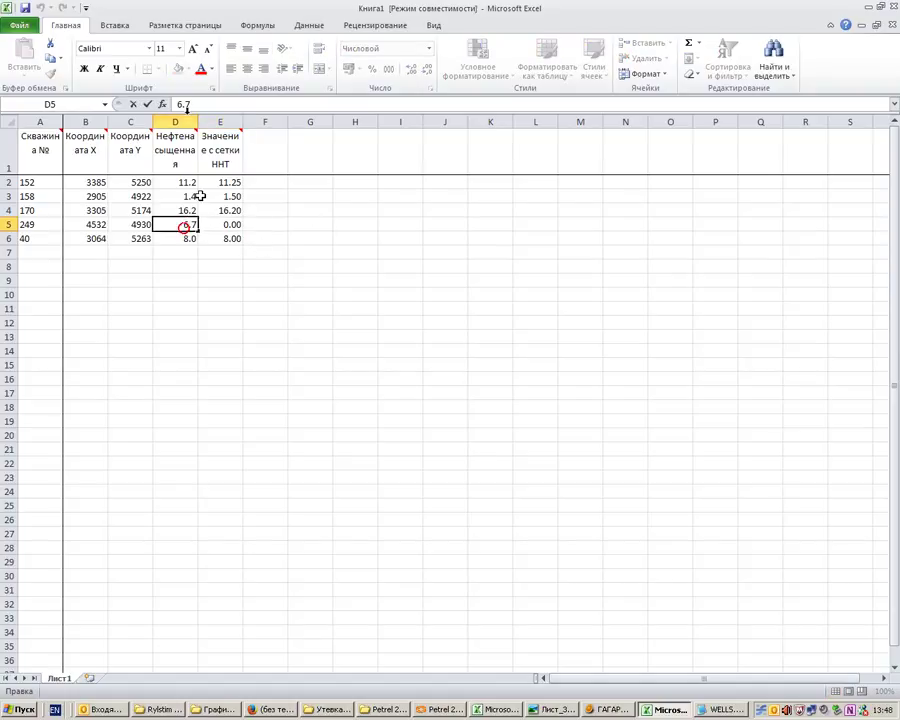
drag(185, 104, 190, 104)
text(6)
click(295, 252)
- Replace the ННТ grid value of well 249 in cell E5 with 6.7
click(230, 224)
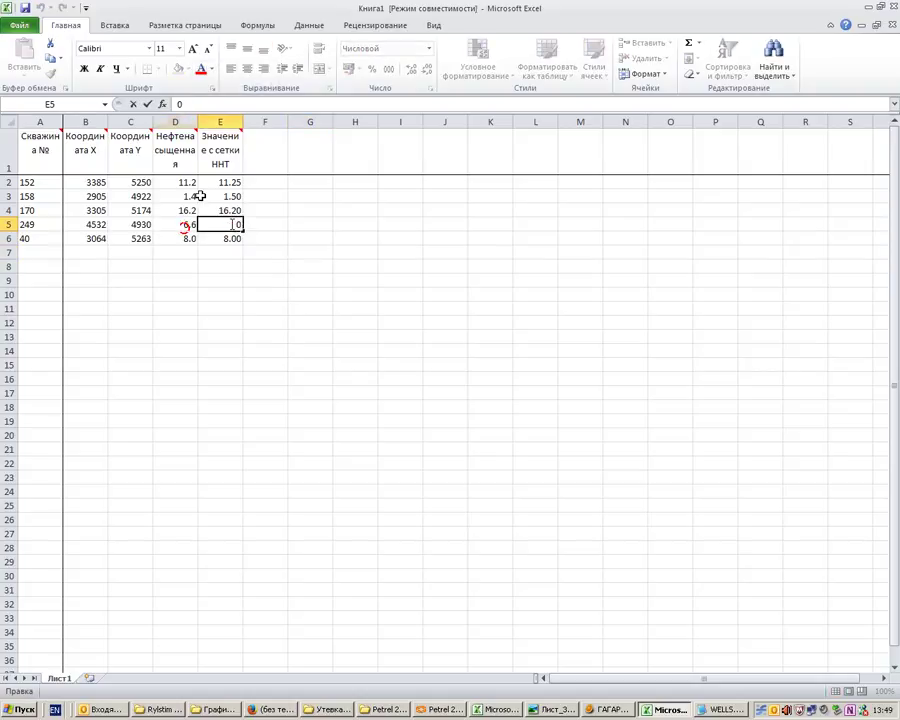
drag(232, 224, 253, 226)
text(6.7)
click(291, 249)
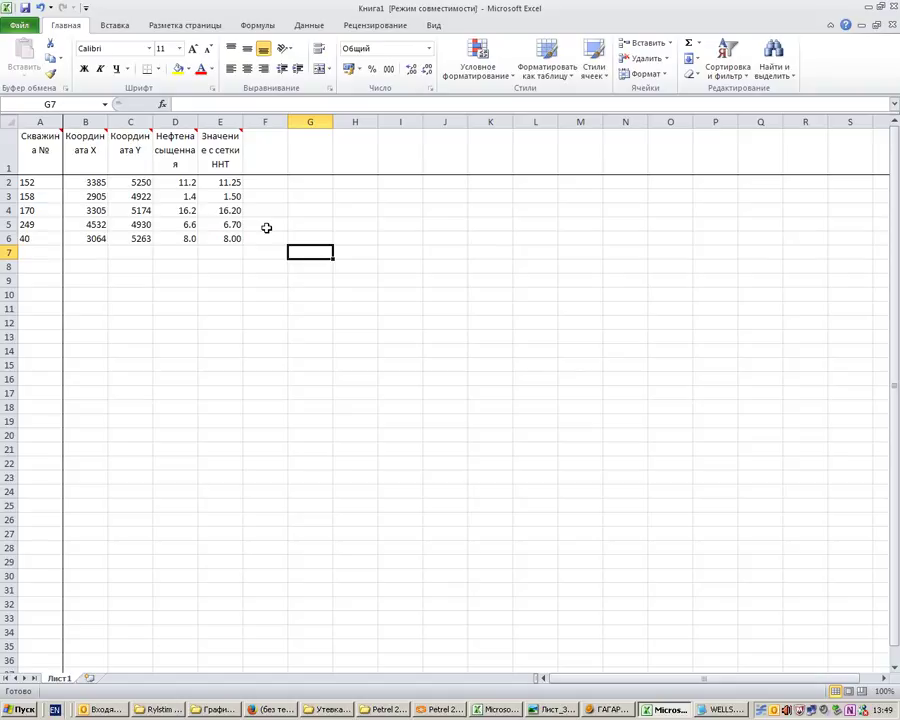
- Select the data of all five remaining wells, from well number to ННТ grid value, in cells A2:E6
click(30, 147)
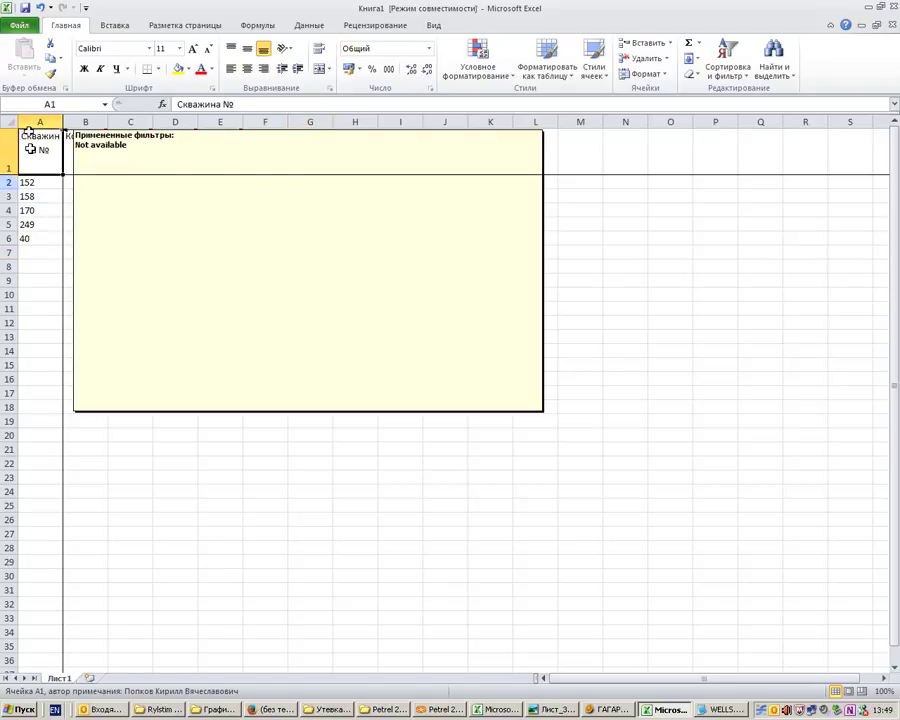
click(90, 180)
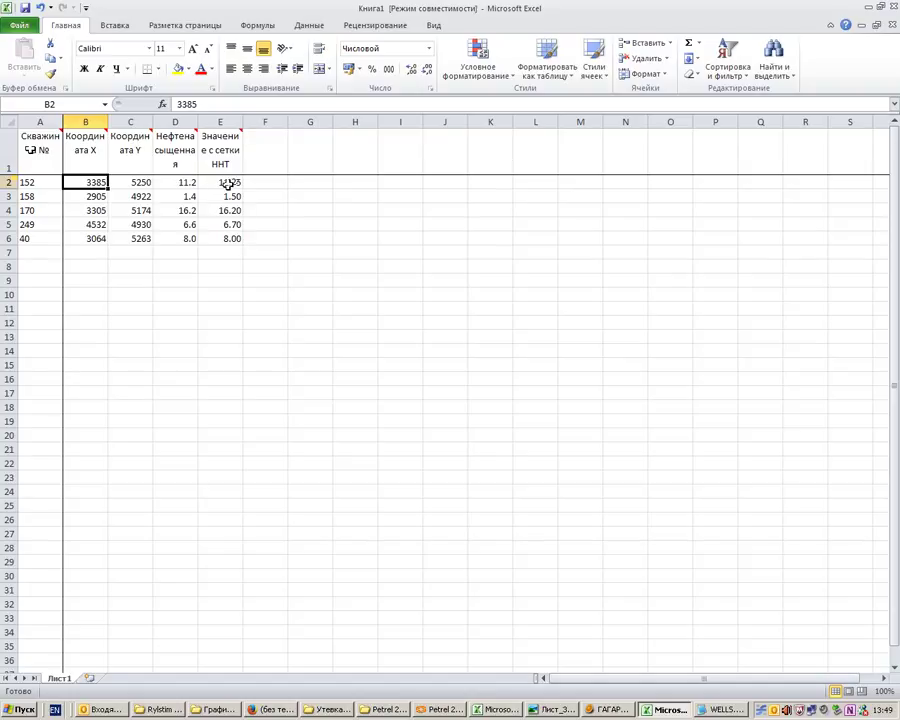
drag(229, 184, 229, 239)
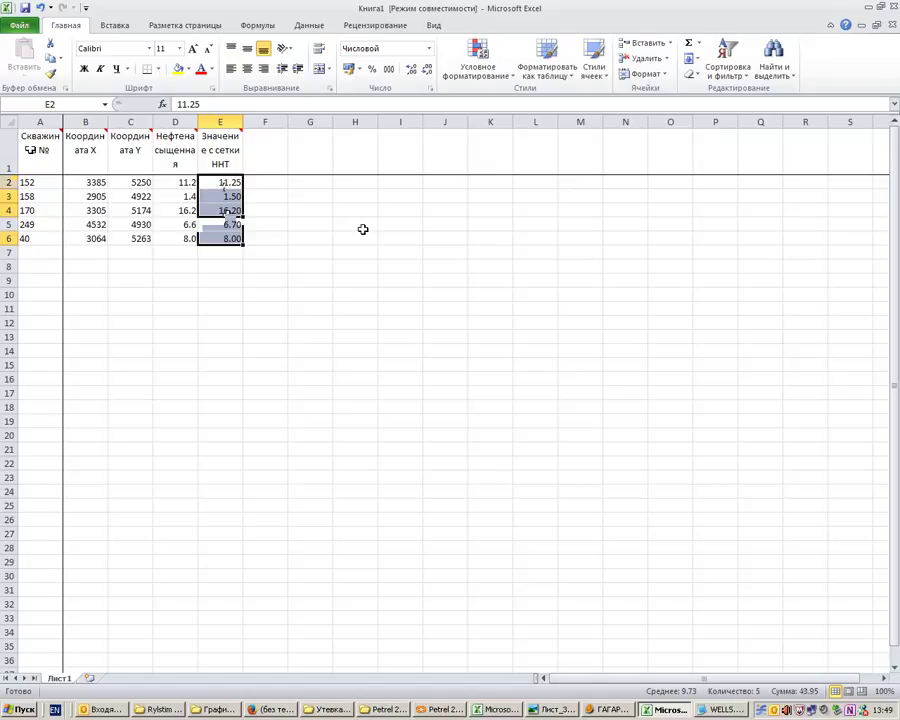
click(298, 211)
drag(36, 182, 206, 238)
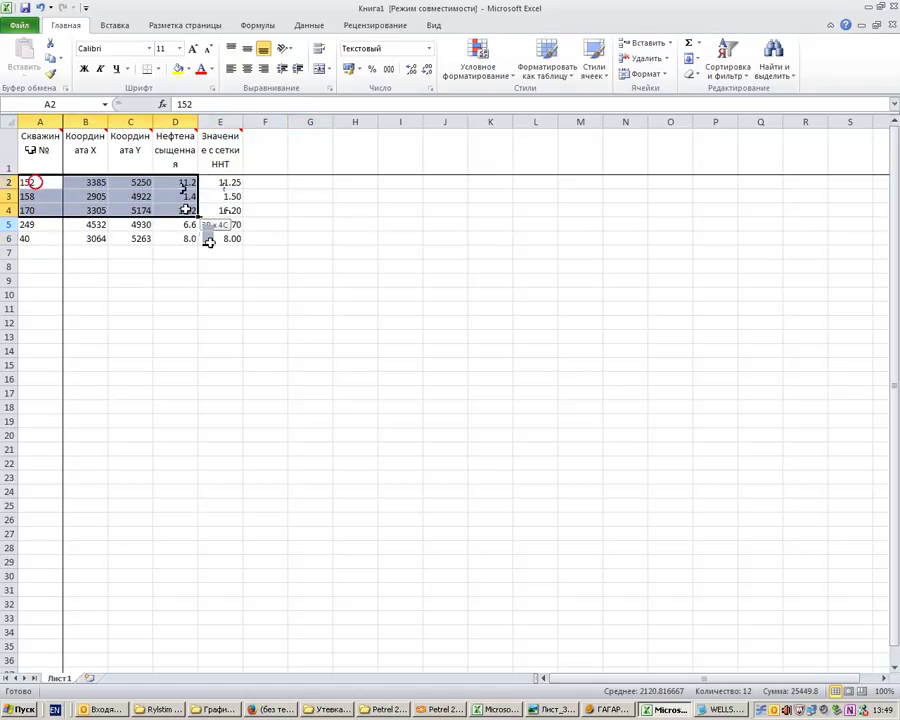
key(ctrl+shift+End)
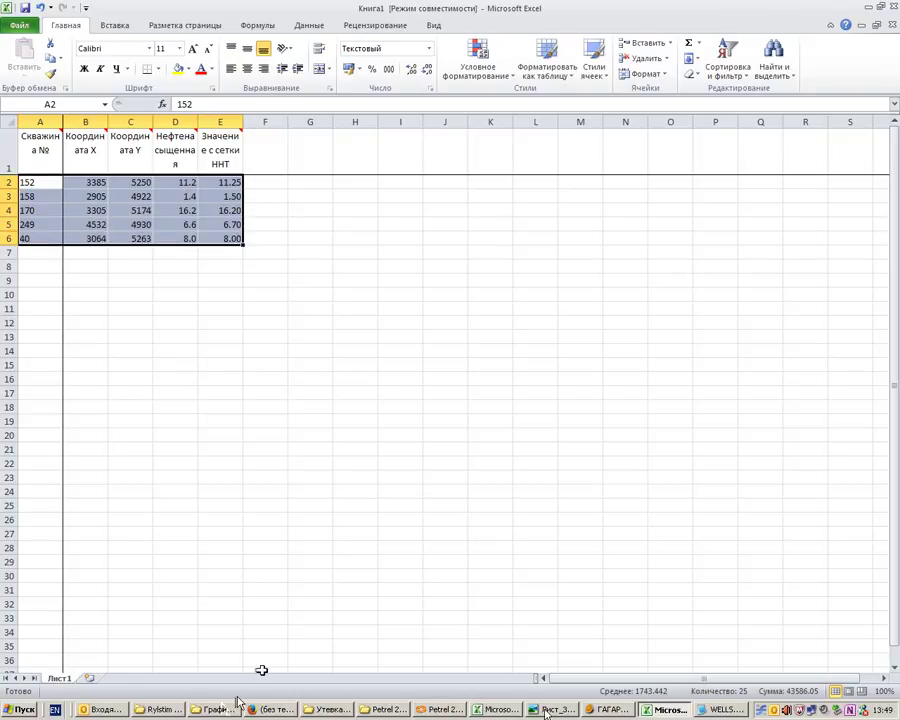
- Open the grid comparison workbook Сравнения значений с сетки Утевское.xlsx and restore it to a smaller window
click(495, 710)
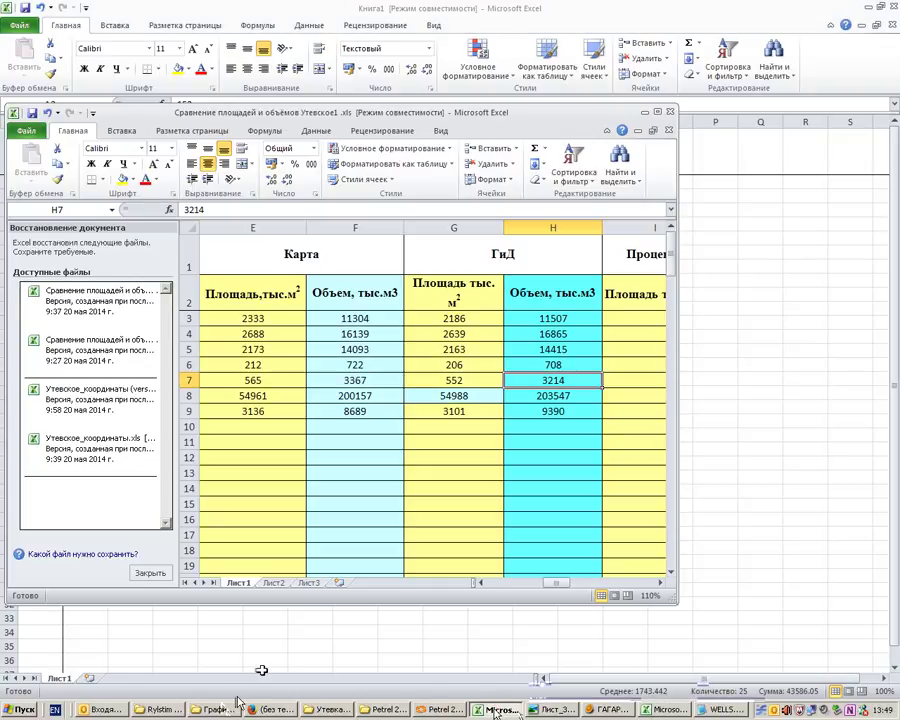
click(660, 710)
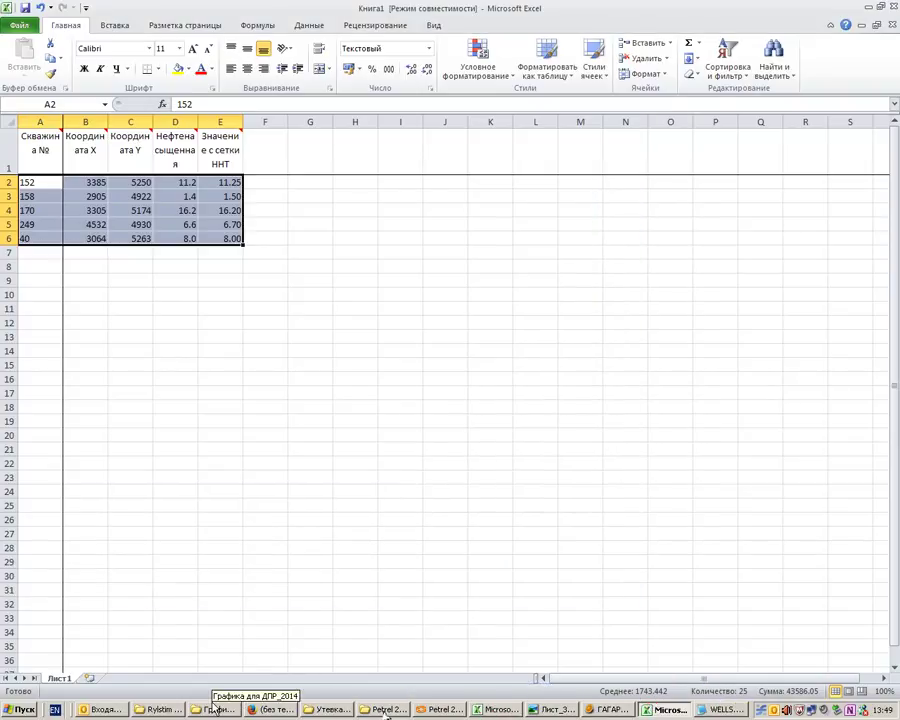
click(160, 710)
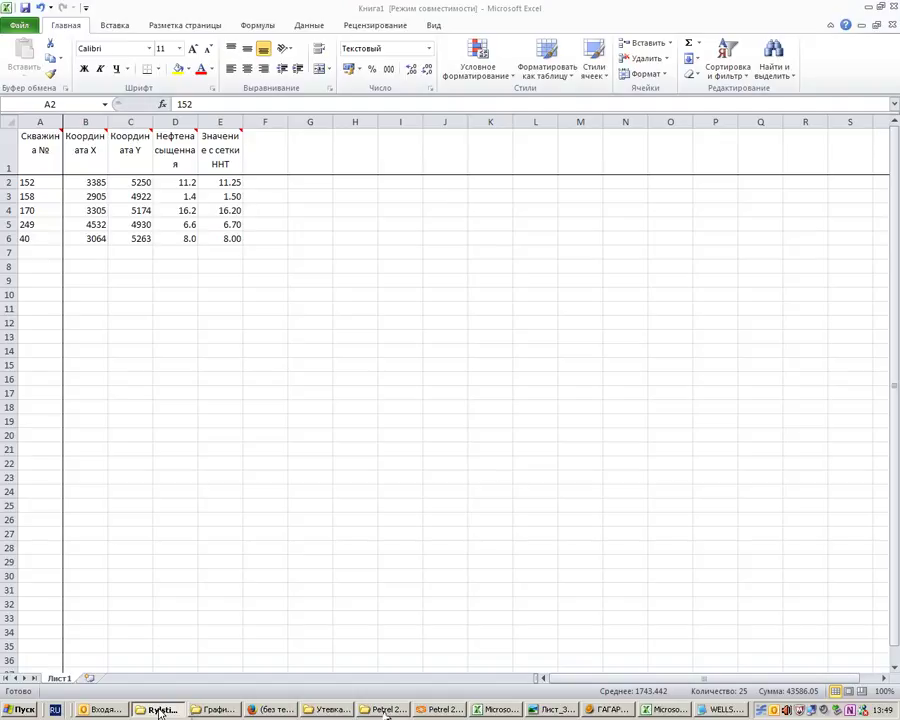
click(213, 710)
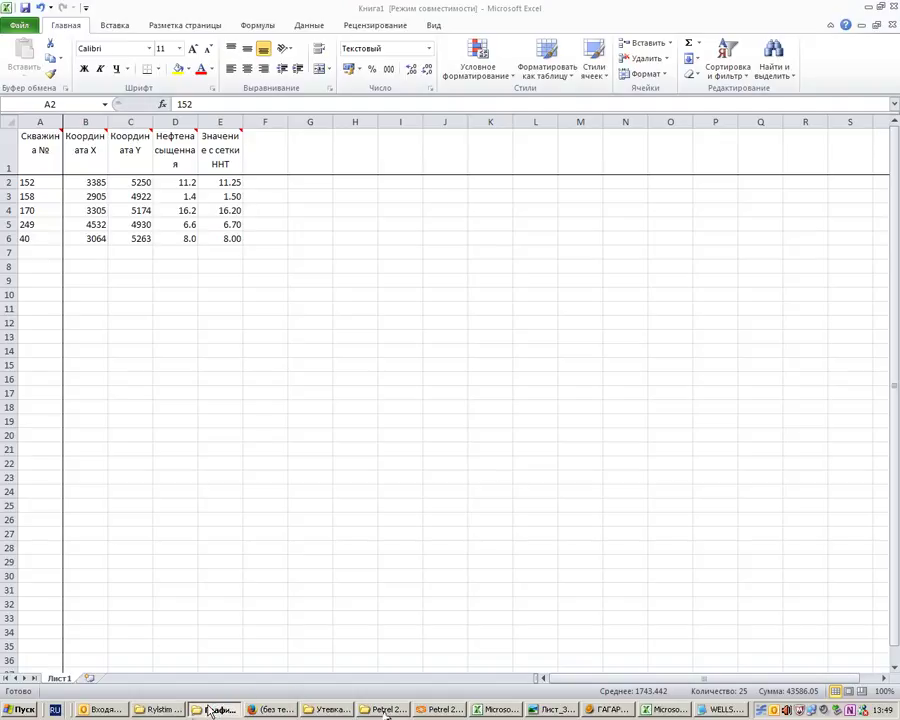
click(340, 711)
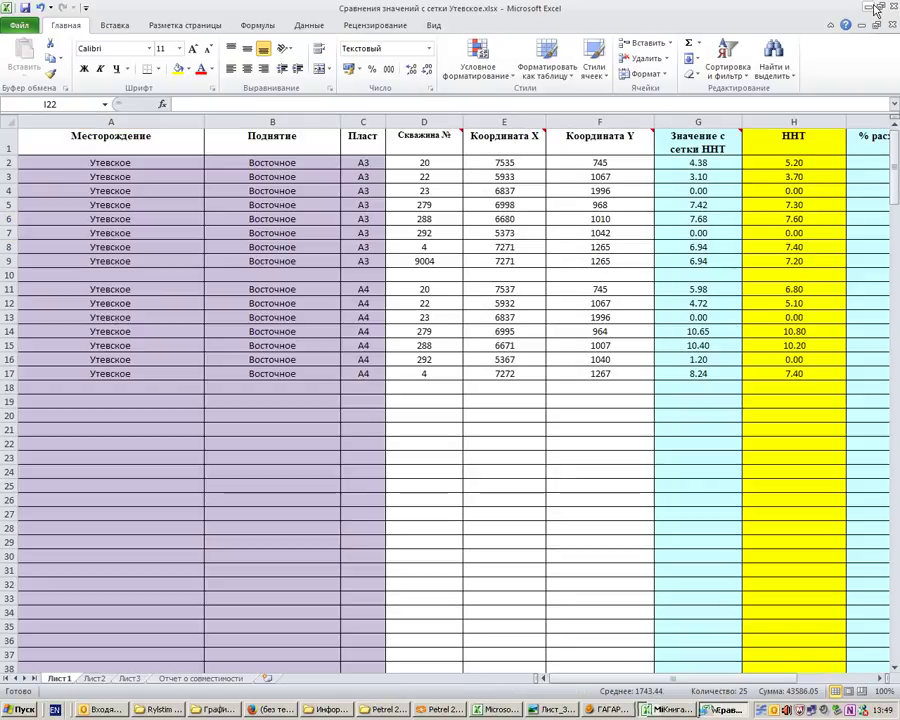
click(879, 8)
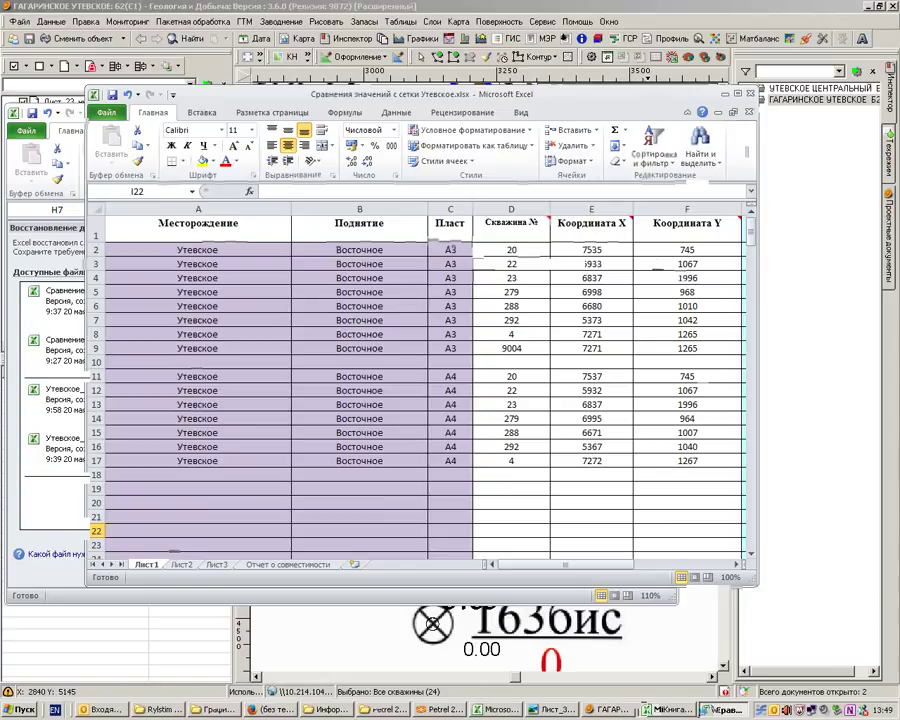
click(455, 80)
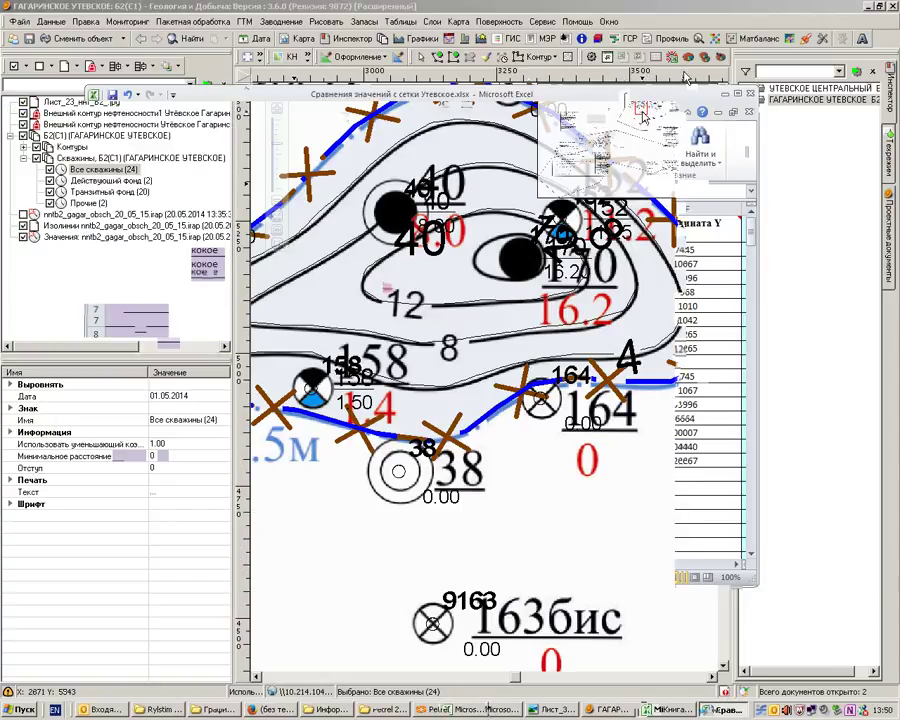
click(668, 710)
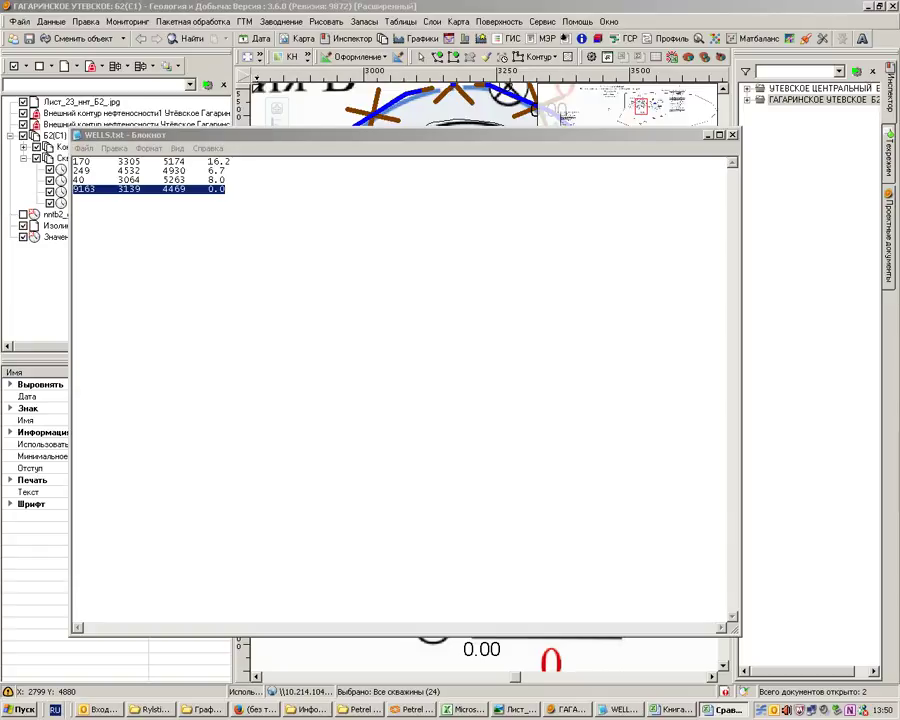
click(91, 163)
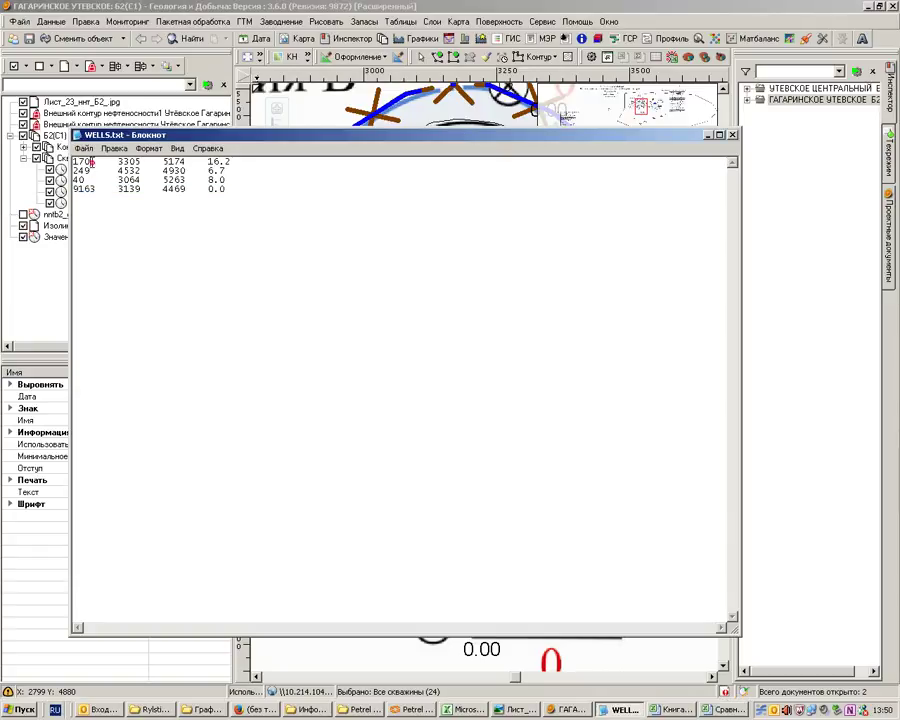
drag(73, 161, 226, 171)
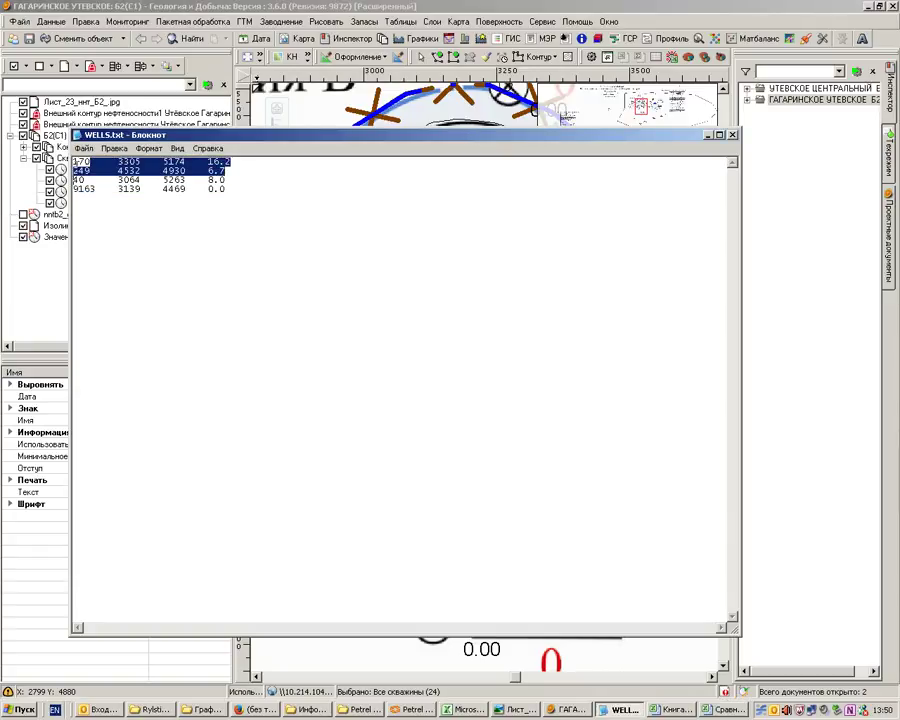
click(680, 710)
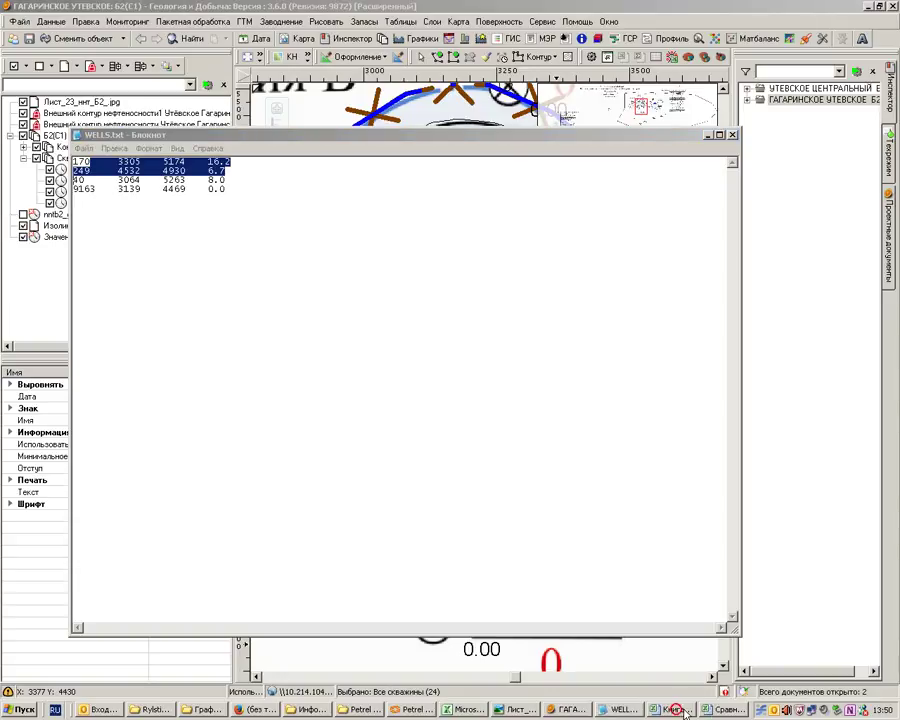
click(727, 711)
click(727, 711)
click(675, 711)
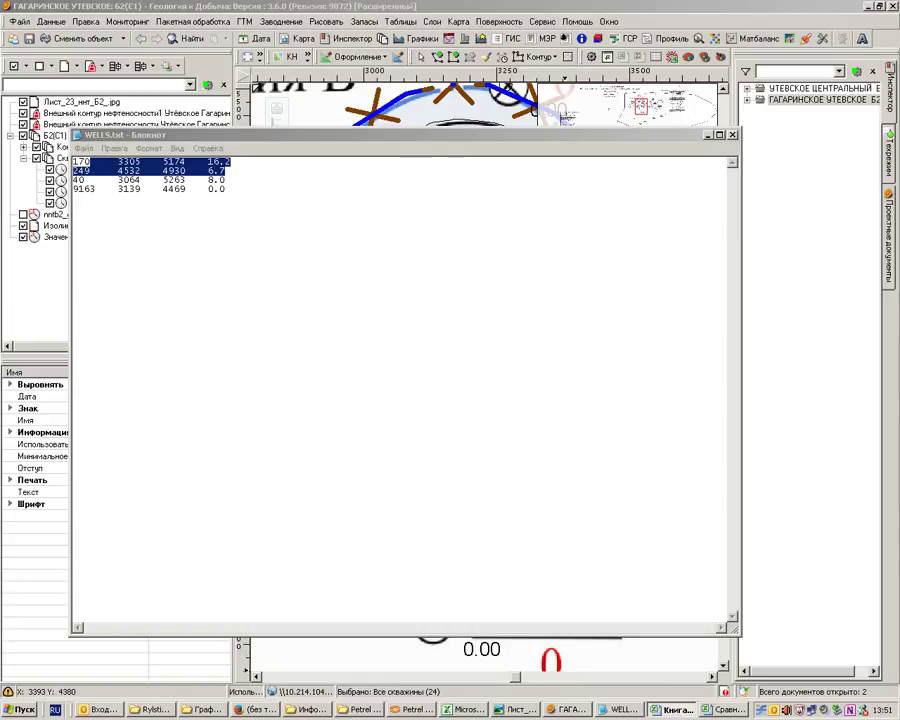
- Copy the five well numbers in A2:A6 of Книга1 into the well number column of the maximized comparison workbook, starting at D2
click(728, 710)
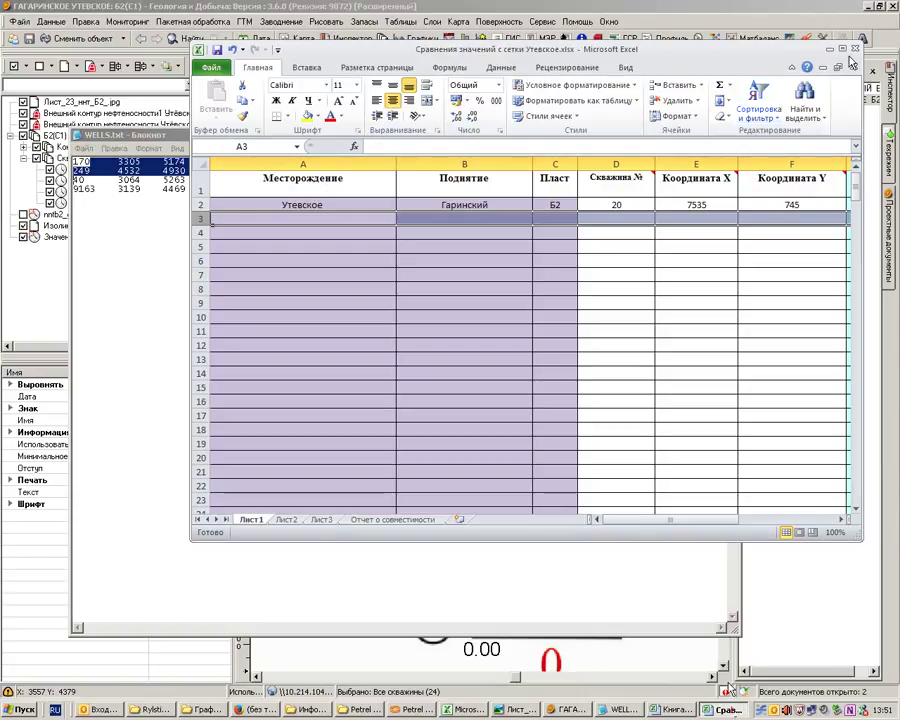
click(842, 48)
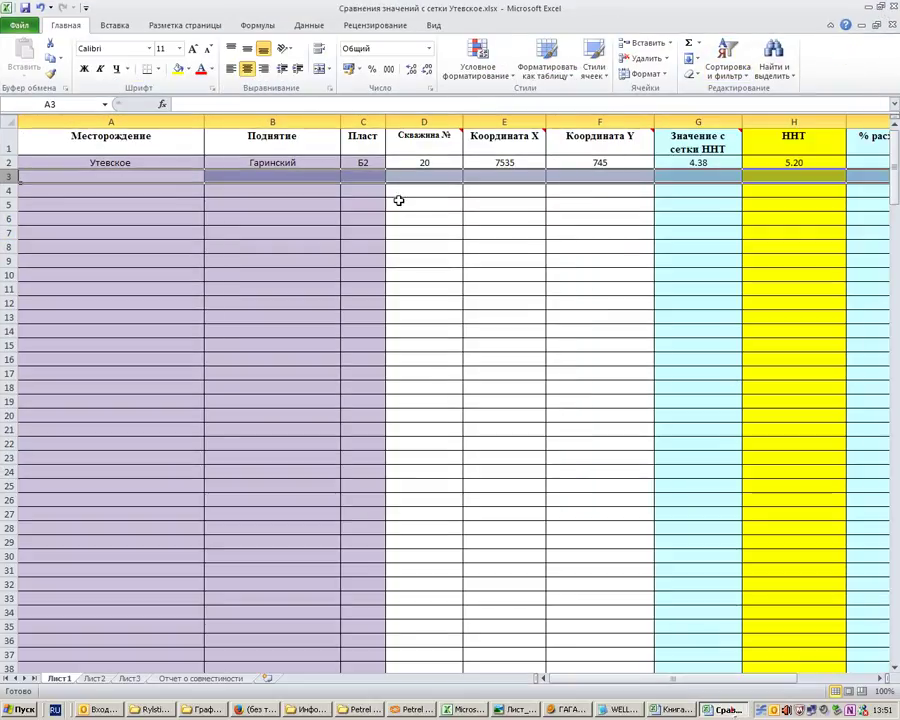
click(388, 28)
click(430, 26)
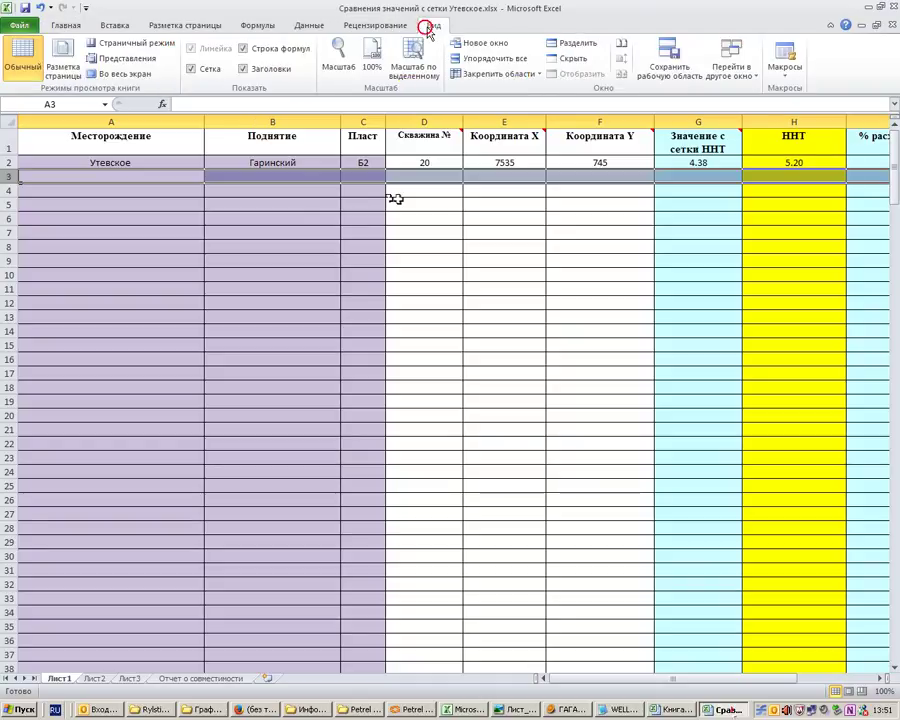
click(395, 25)
click(683, 710)
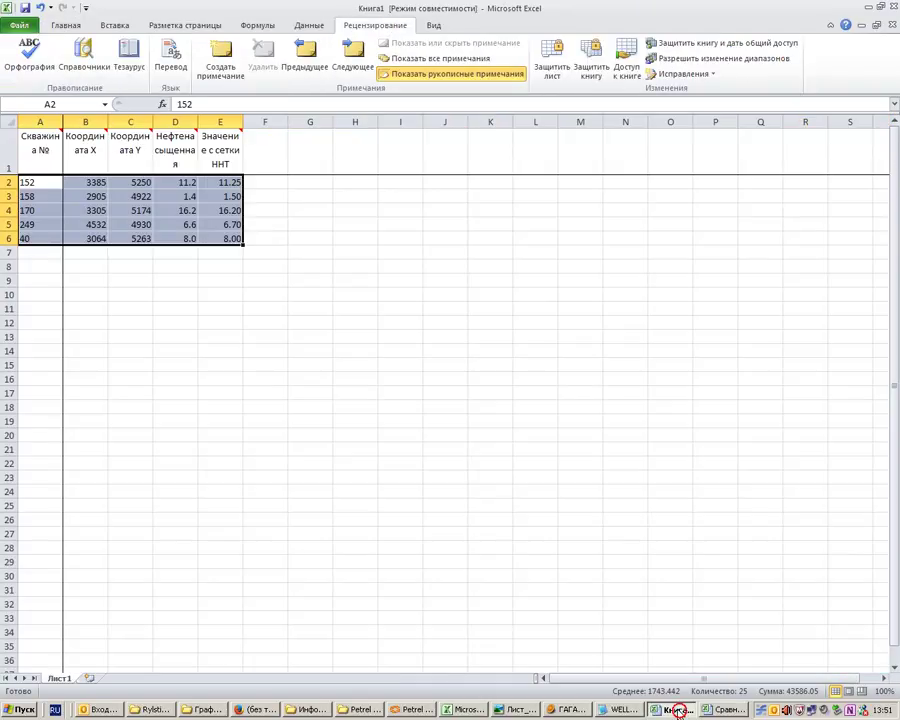
drag(38, 182, 42, 238)
key(ctrl+c)
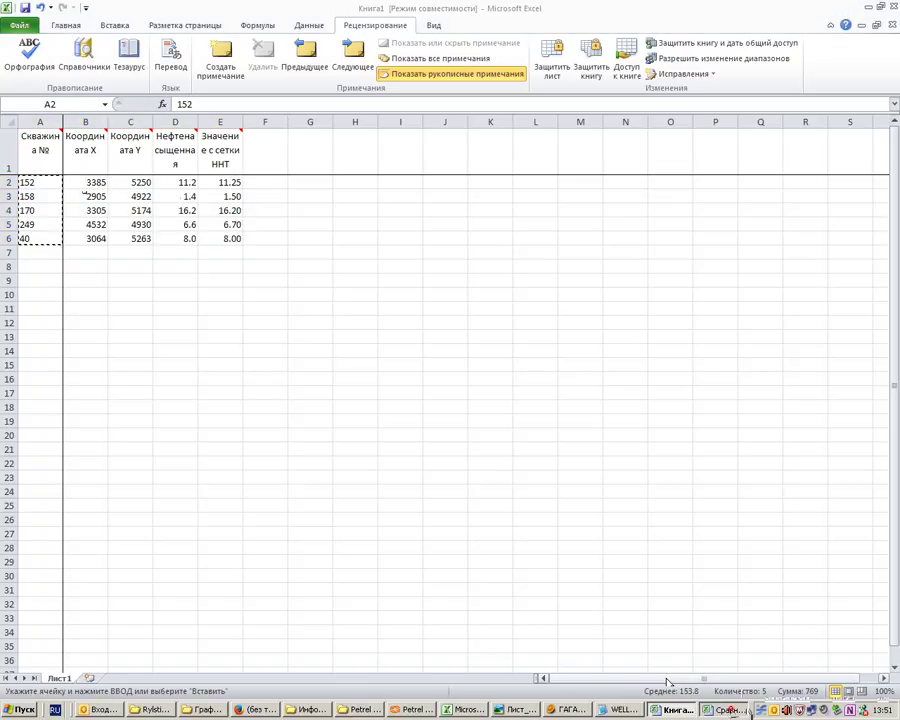
click(408, 170)
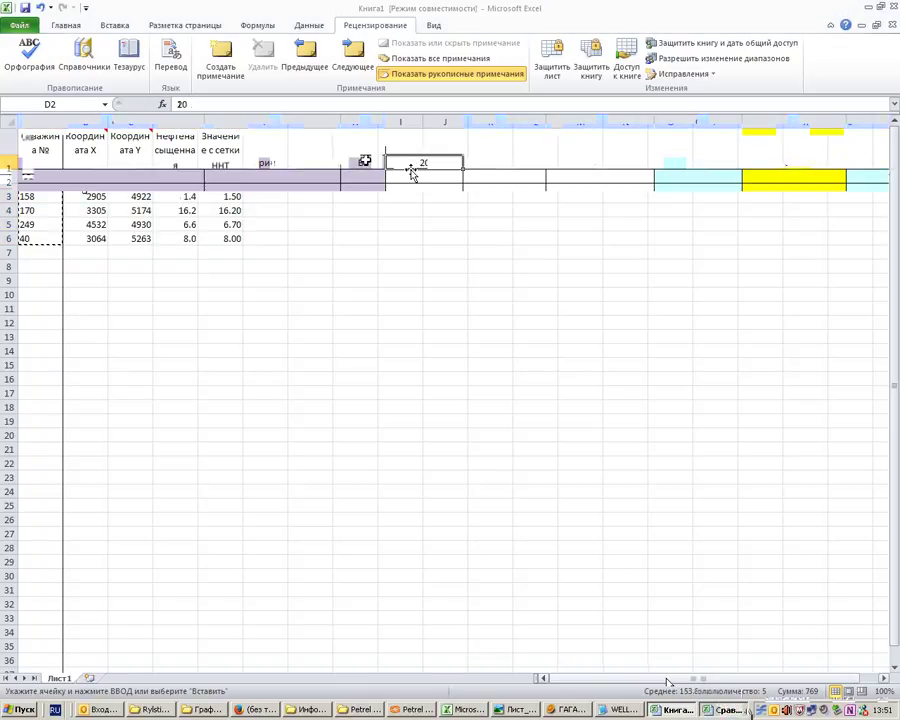
key(ctrl+v)
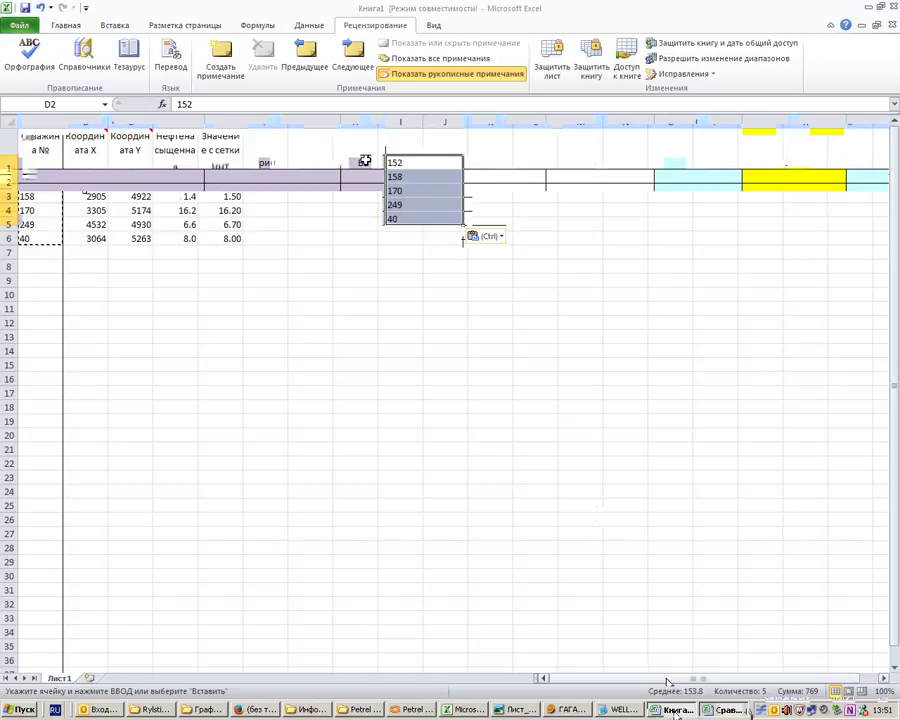
- Copy the X coordinates in B2:B6 of Книга1 into the comparison workbook's Координата X column, starting at E2
drag(82, 182, 93, 222)
key(ctrl+c)
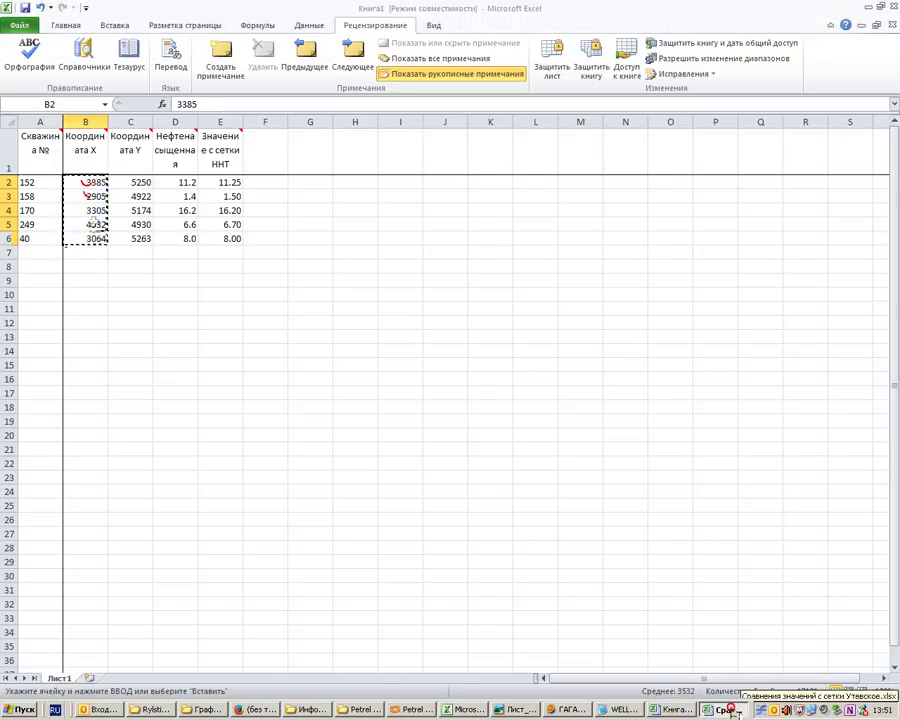
click(722, 709)
drag(505, 162, 518, 210)
key(ctrl+v)
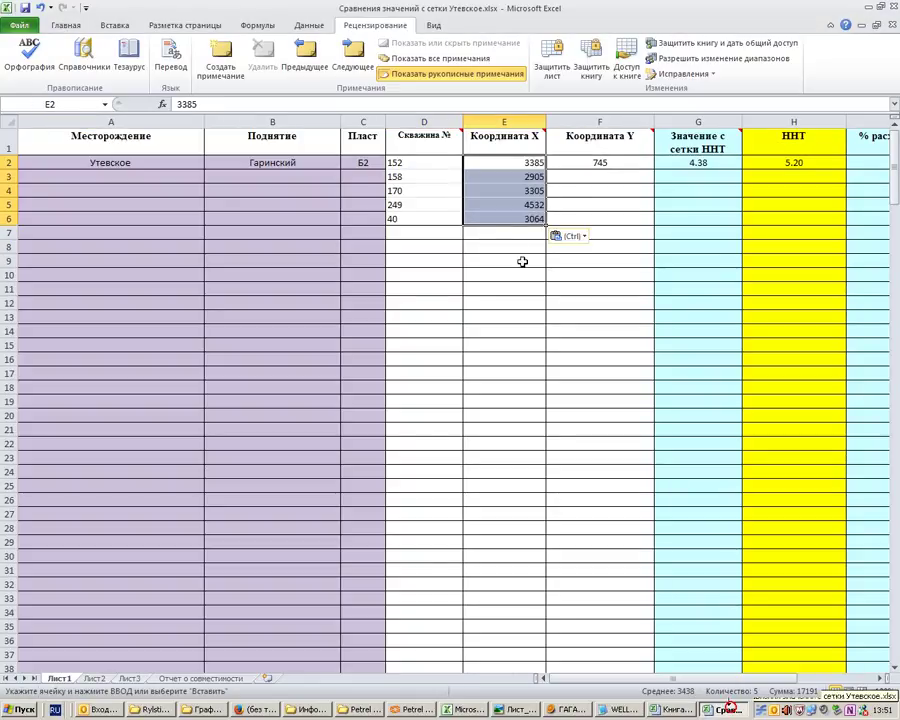
- Copy the Y coordinates in C2:C6 of Книга1 into the comparison workbook's Координата Y column, starting at F2
click(676, 709)
drag(137, 182, 141, 243)
key(ctrl+c)
click(724, 709)
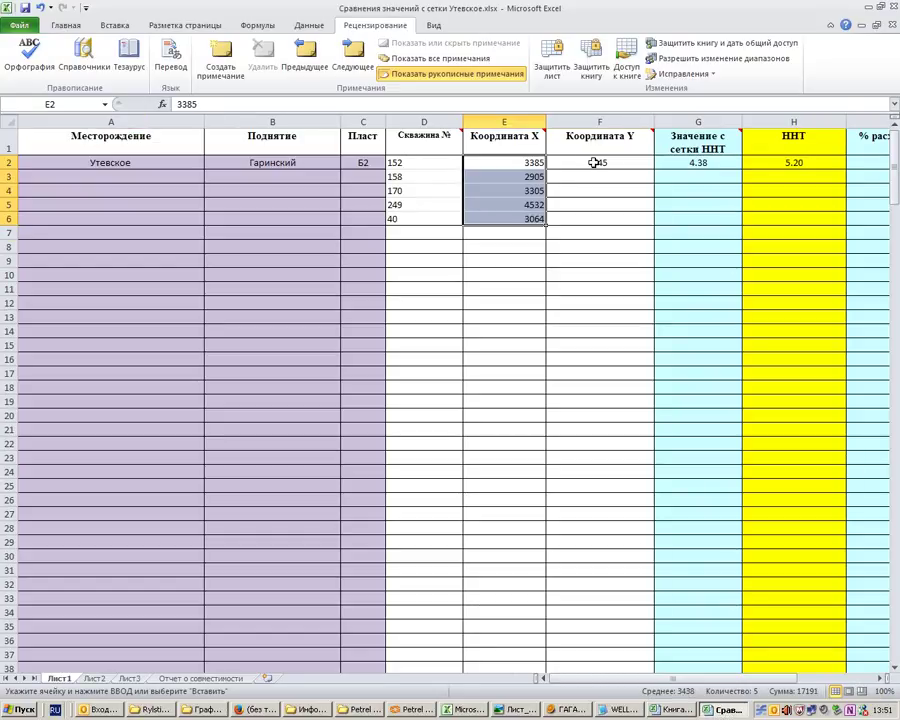
click(593, 162)
key(ctrl+v)
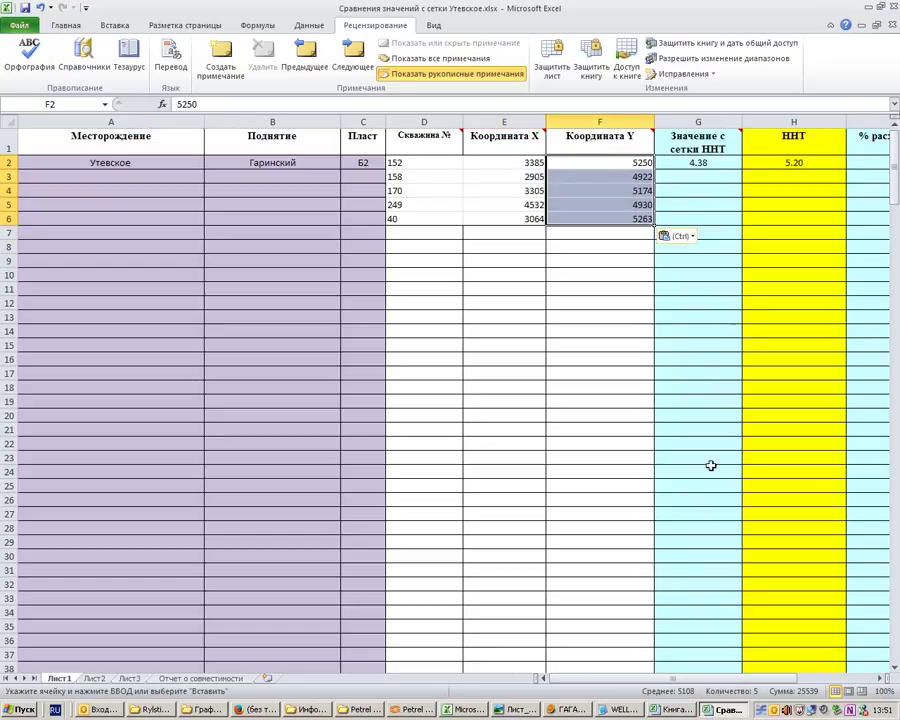
- Copy the ННТ grid values in E2:E6 of Книга1 into the comparison workbook's grid value column, starting at G2
click(680, 710)
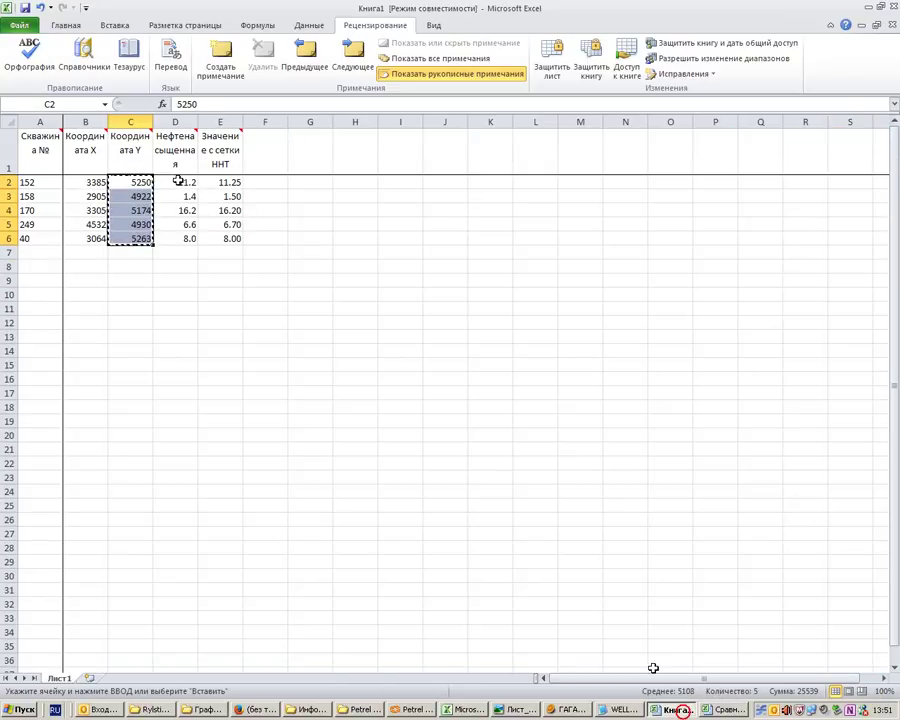
drag(210, 182, 222, 243)
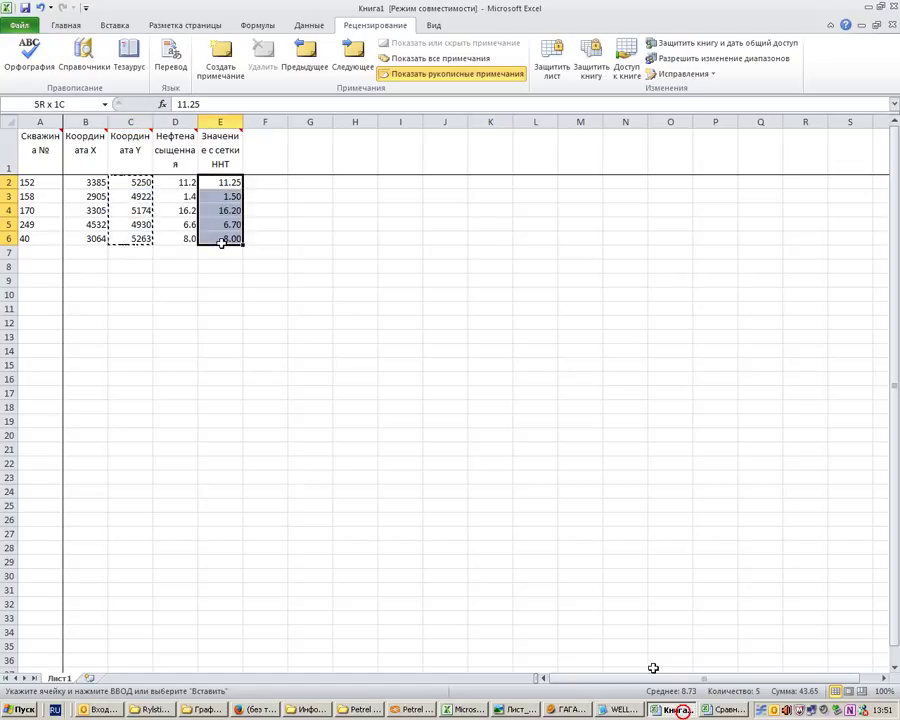
click(724, 709)
click(677, 162)
key(ctrl+v)
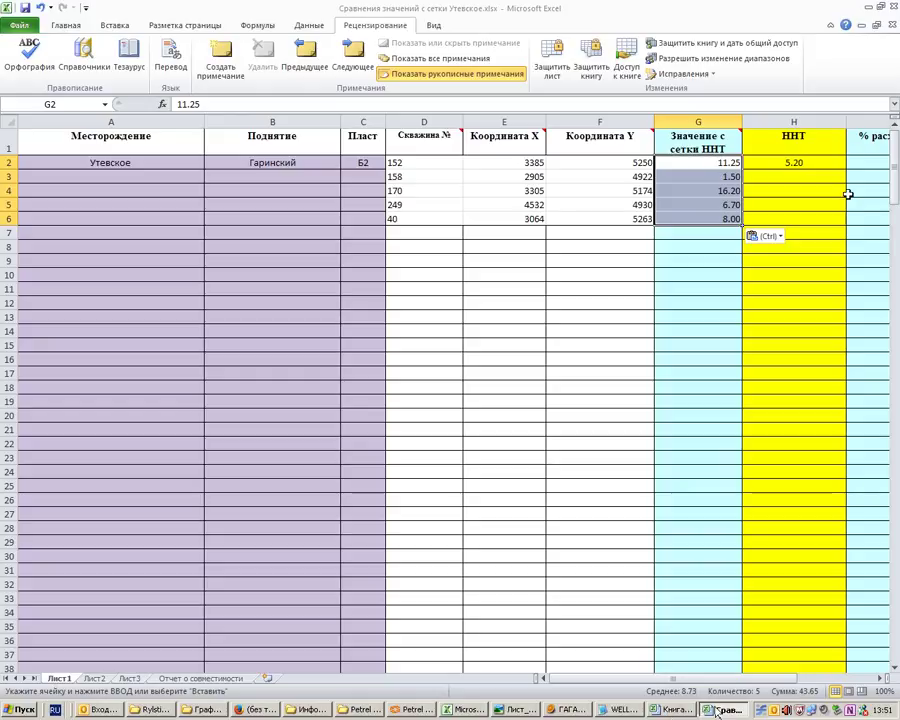
- Copy the oil-saturated thicknesses in D2:D6 of Книга1 into the comparison workbook's ННТ column, starting at H2
click(797, 163)
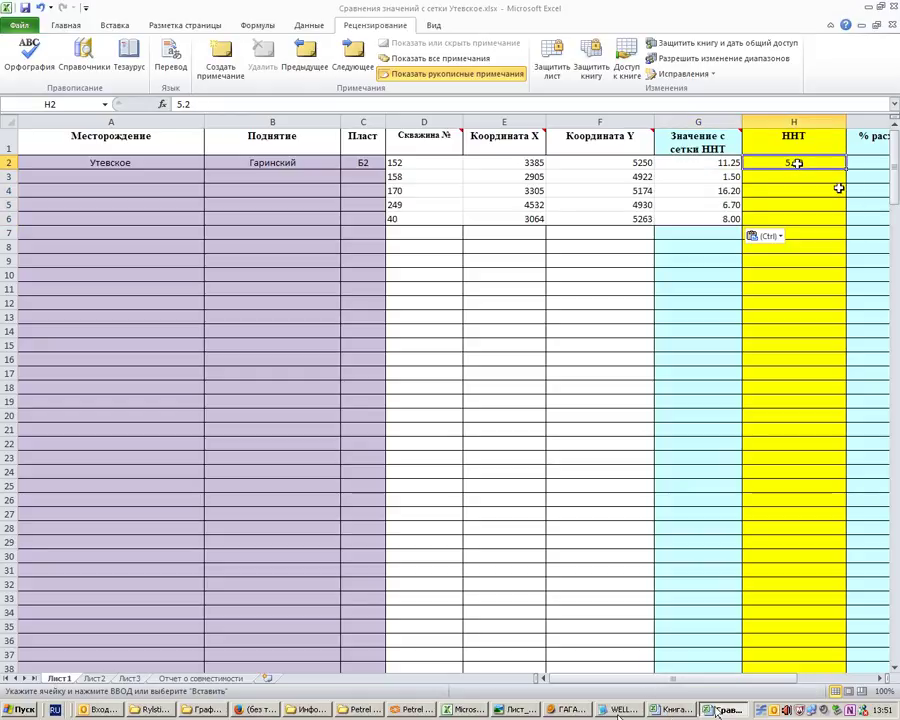
click(673, 710)
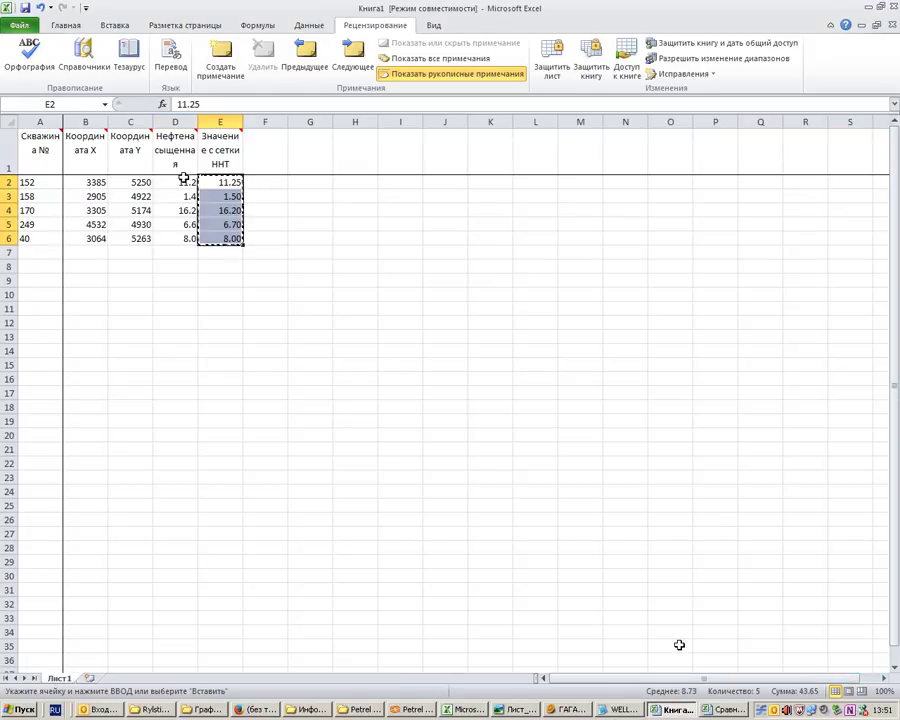
drag(184, 182, 184, 210)
key(shift+Down)
key(shift+Down)
key(ctrl+c)
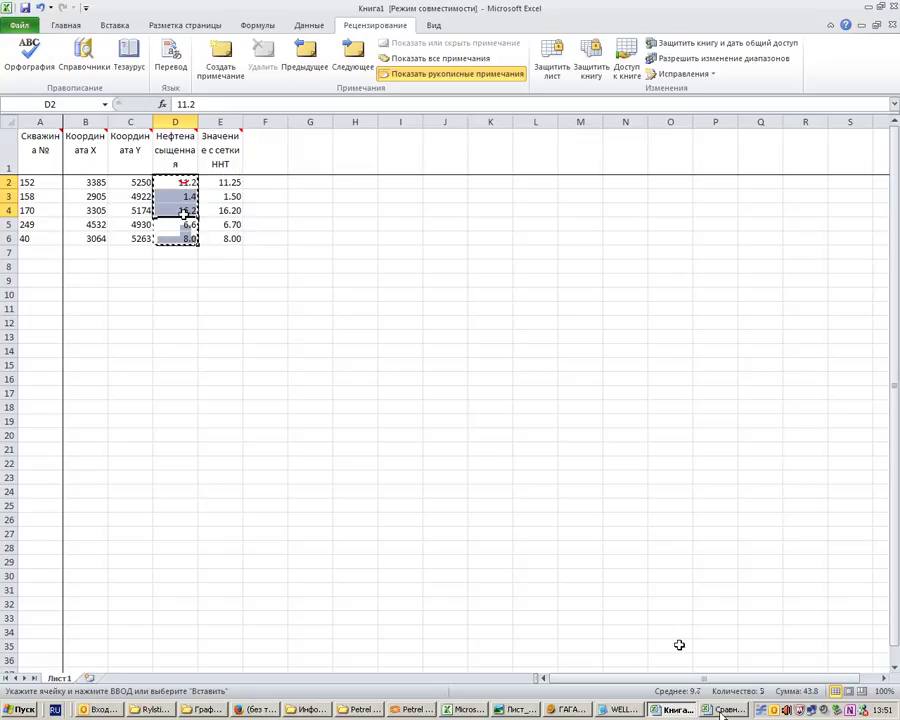
key(alt+Tab)
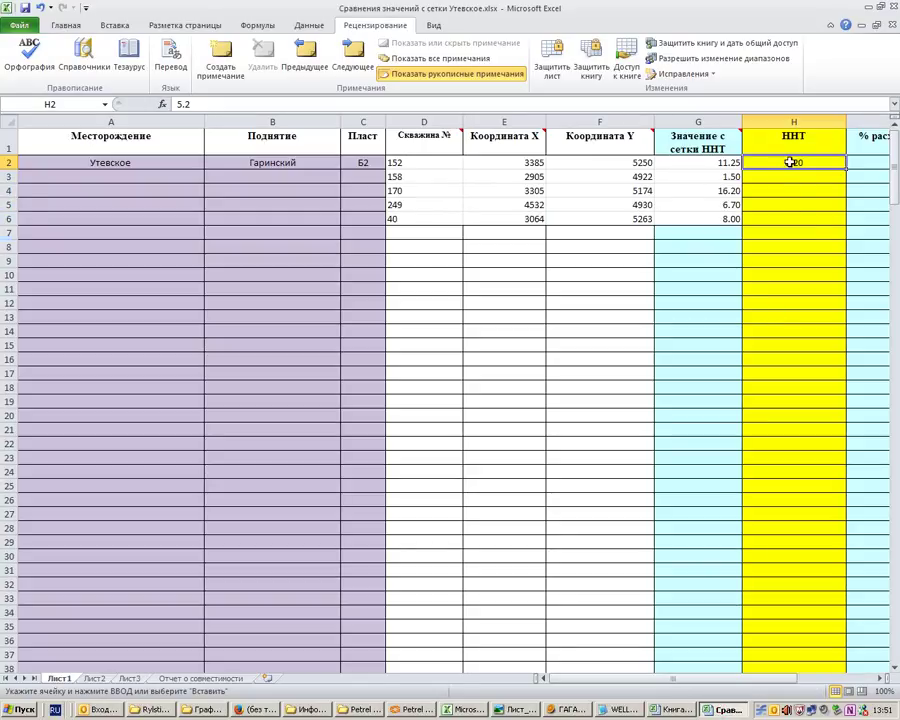
key(ctrl+v)
- Fill the ННТ percentage discrepancy formula from I2 down to I6 and save the comparison workbook
scroll(710, 272, right, 1)
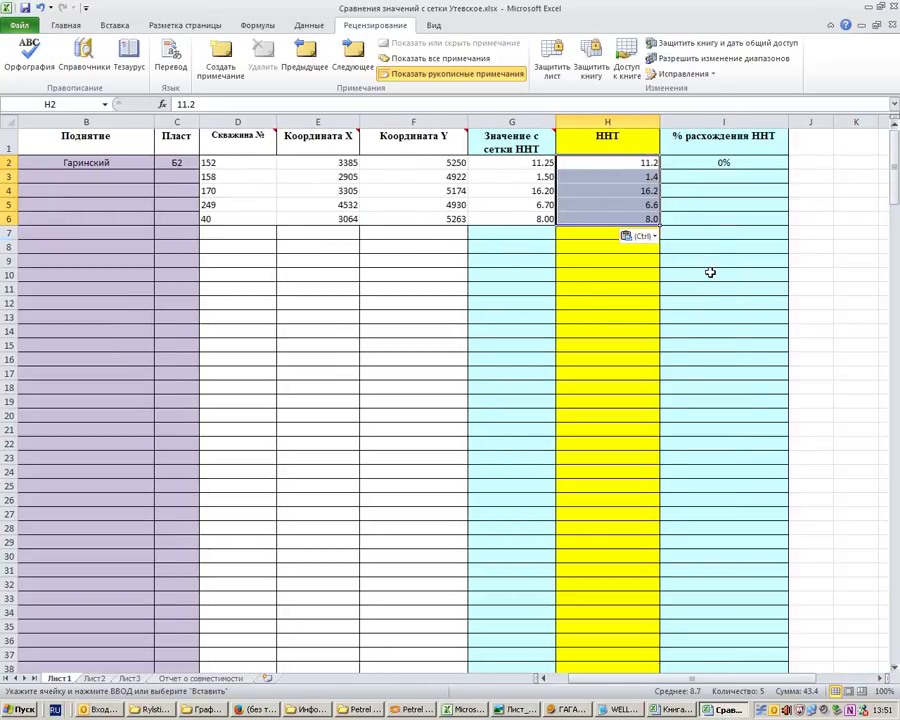
click(720, 162)
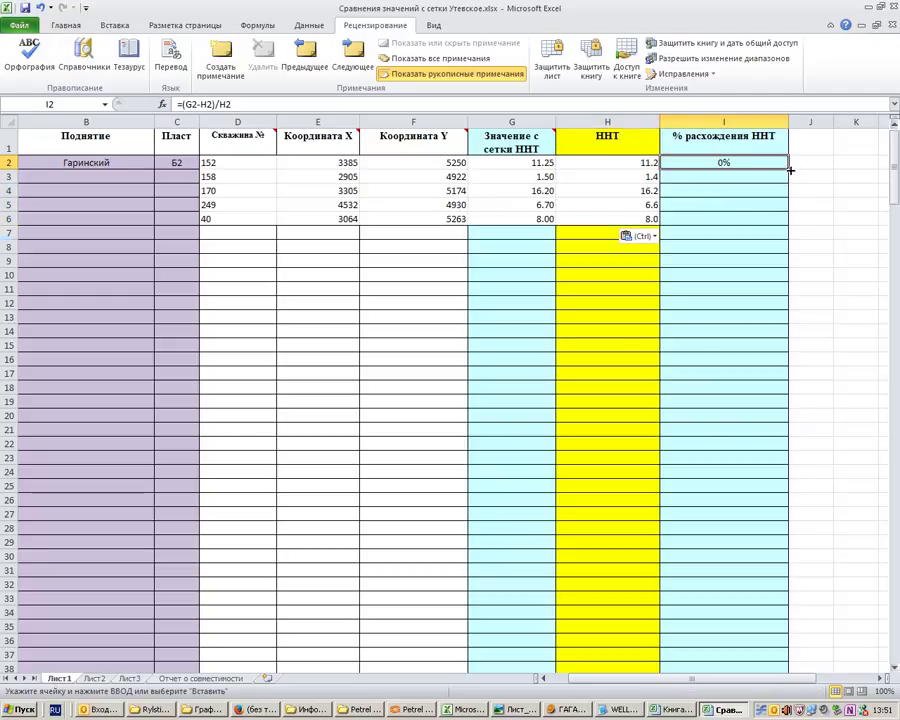
drag(790, 170, 800, 225)
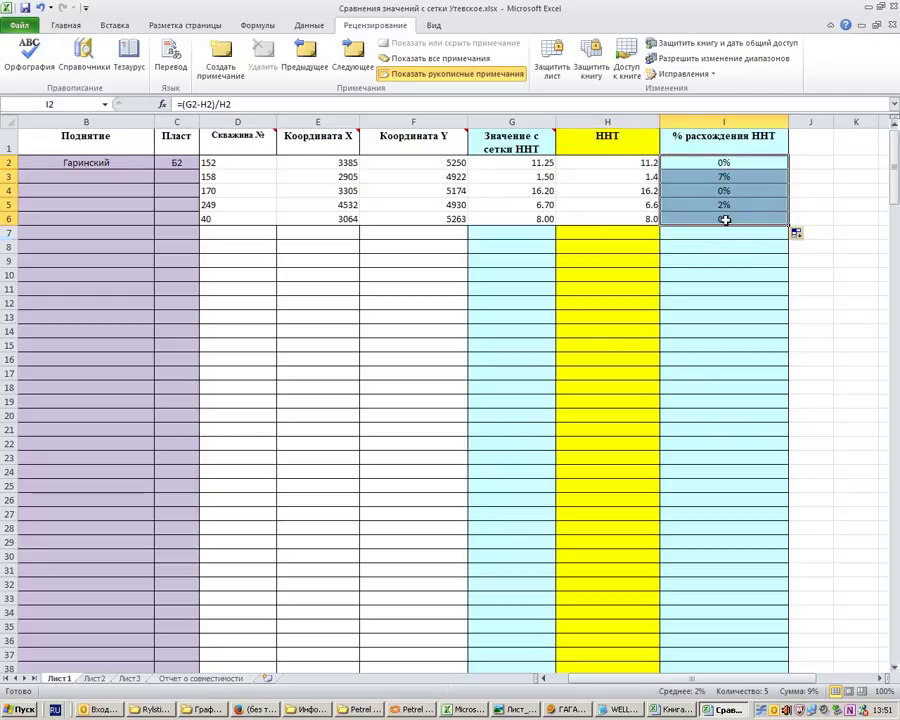
click(730, 177)
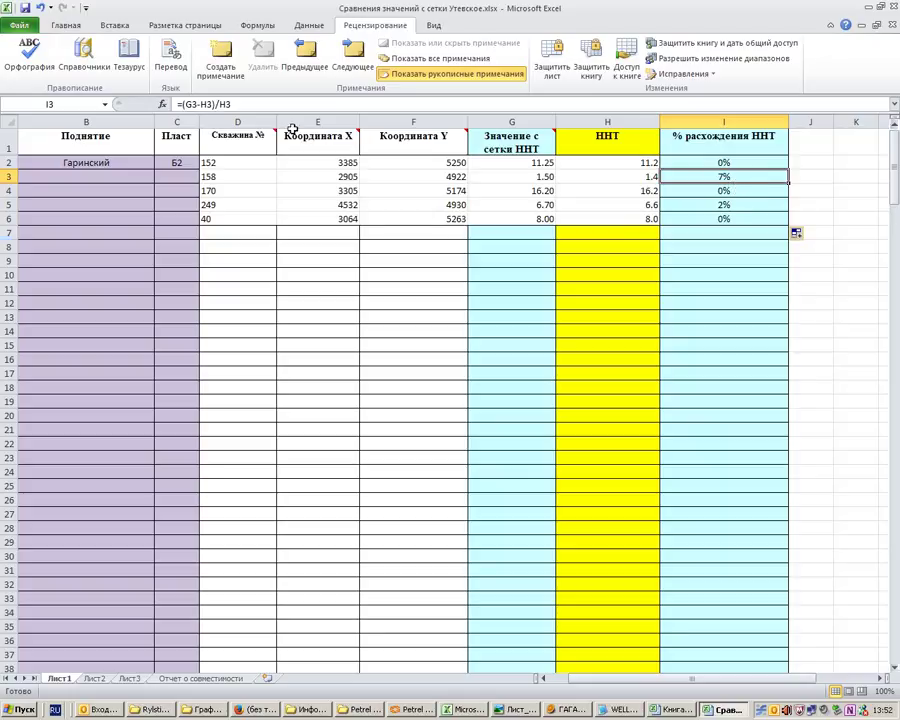
click(27, 9)
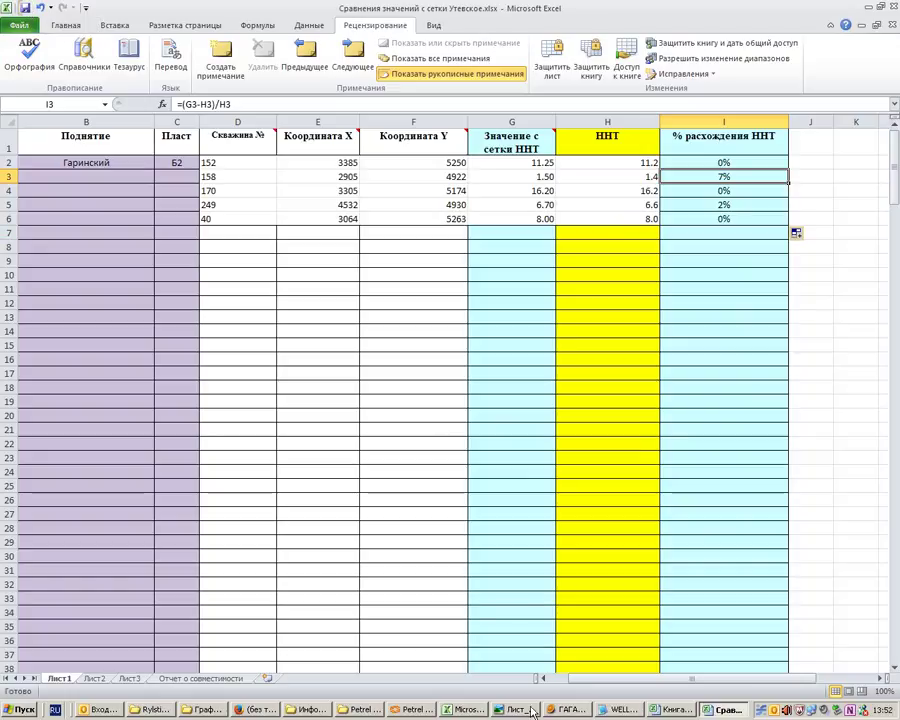
- Switch to Petrel and open the project Centr_B2.pet from the Ocifrovka\petrel\Ut_cent_b2 folder, dismissing the exception message
click(568, 710)
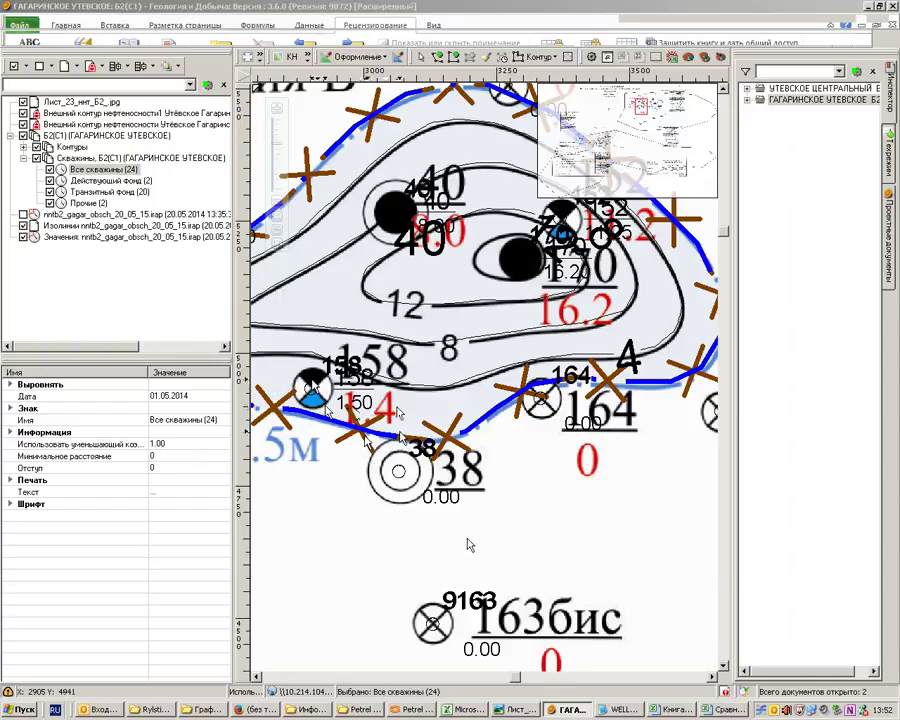
click(255, 709)
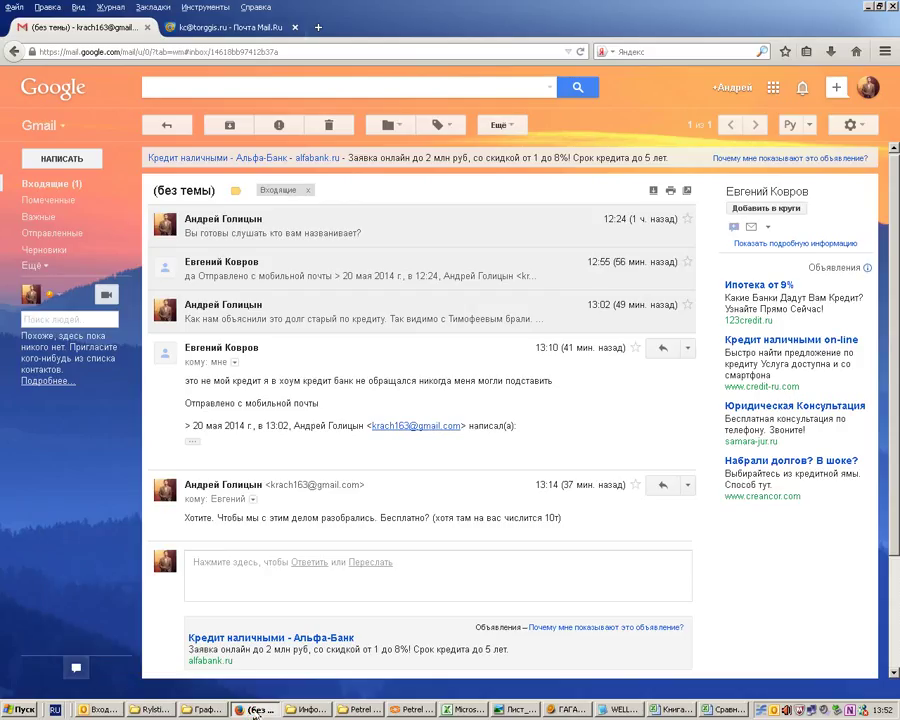
click(417, 709)
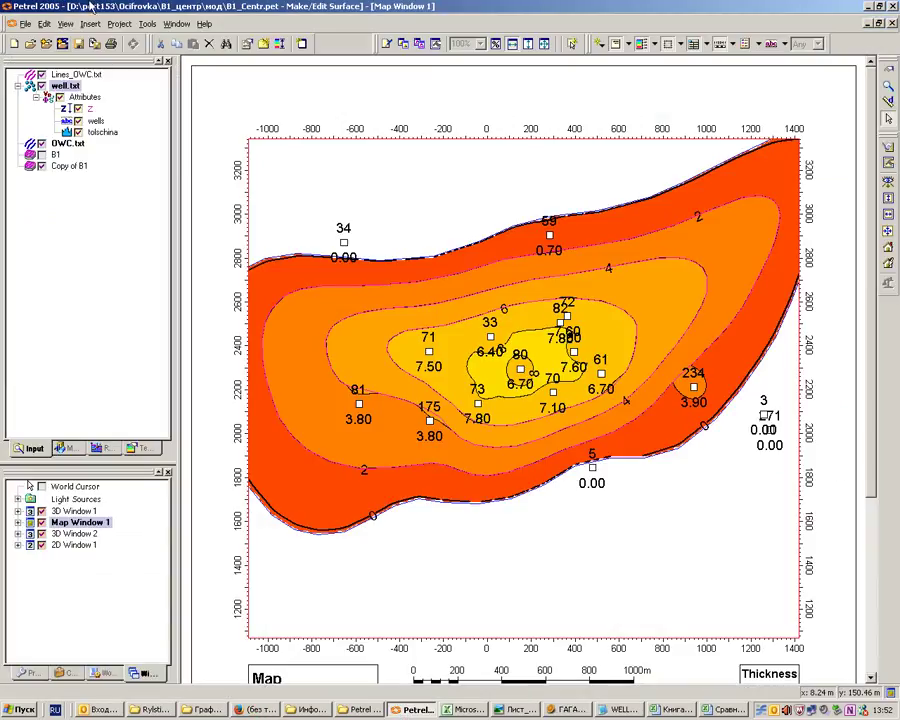
click(24, 23)
click(62, 63)
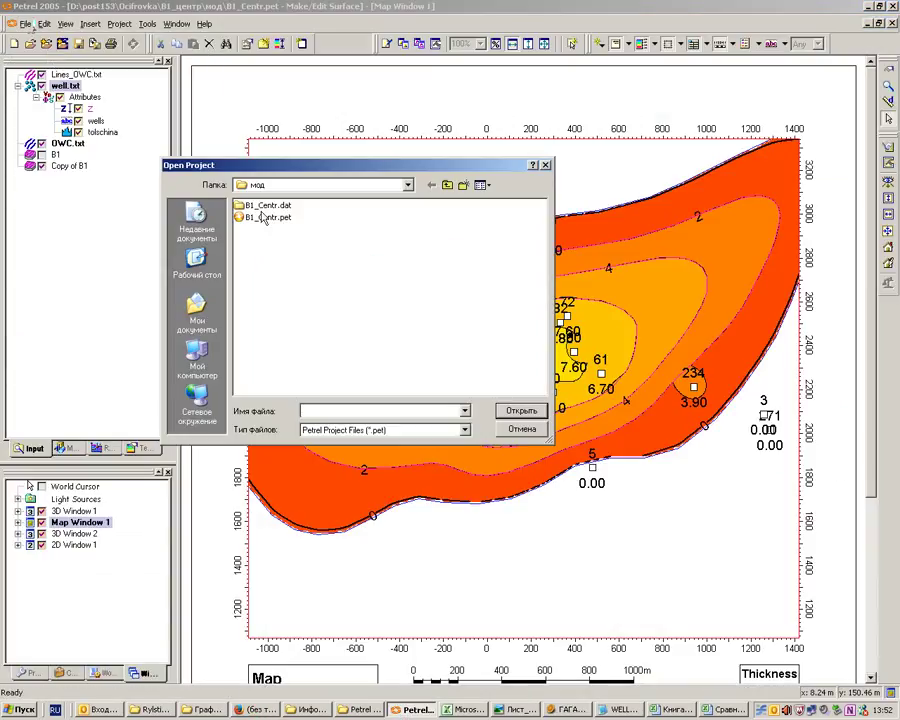
click(407, 185)
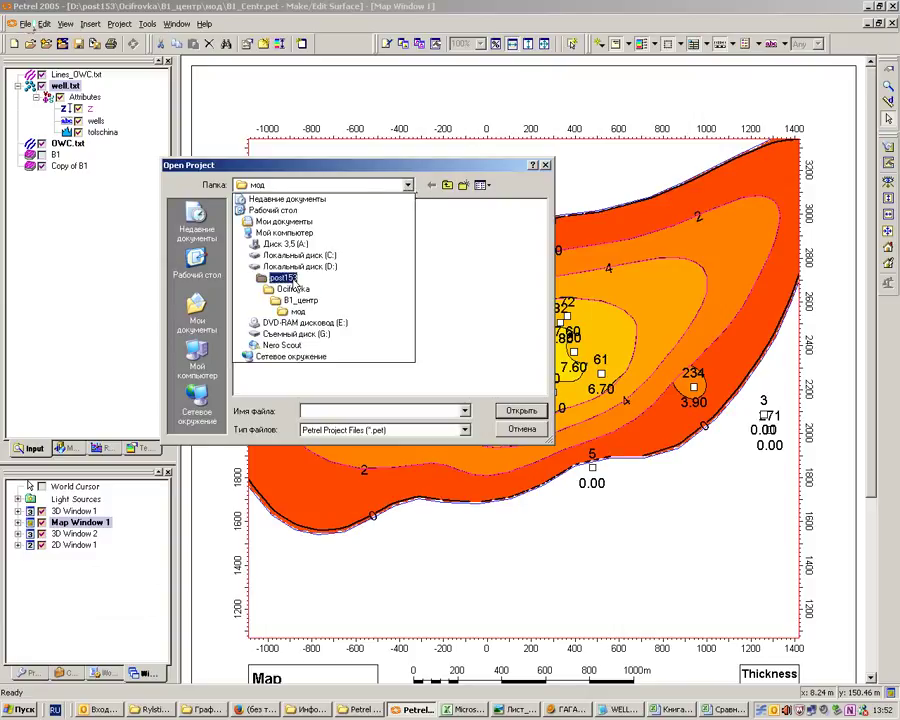
click(293, 288)
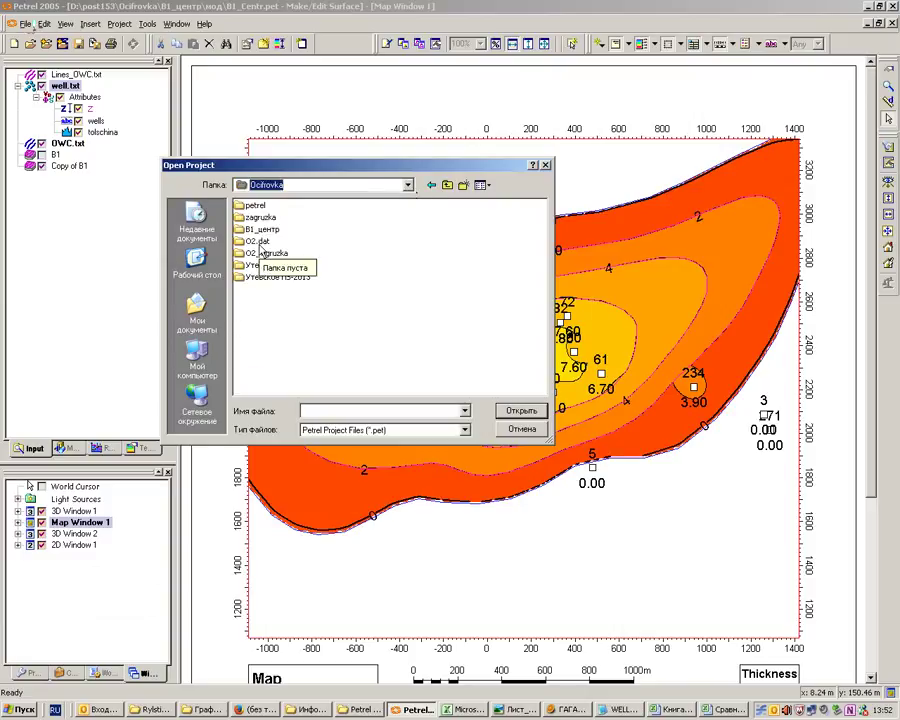
click(258, 206)
double_click(258, 206)
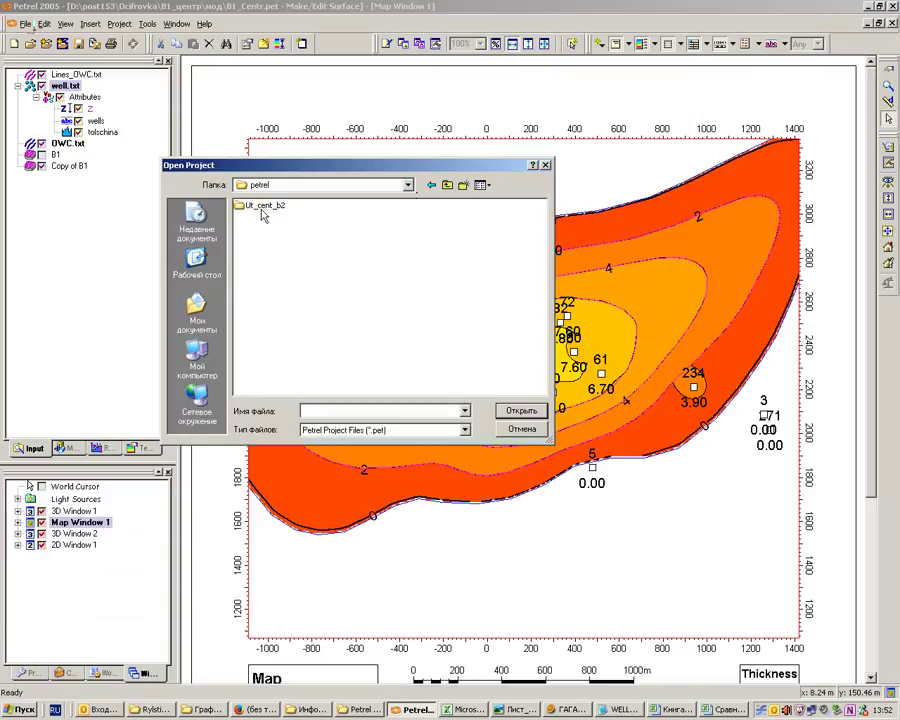
double_click(262, 208)
click(268, 229)
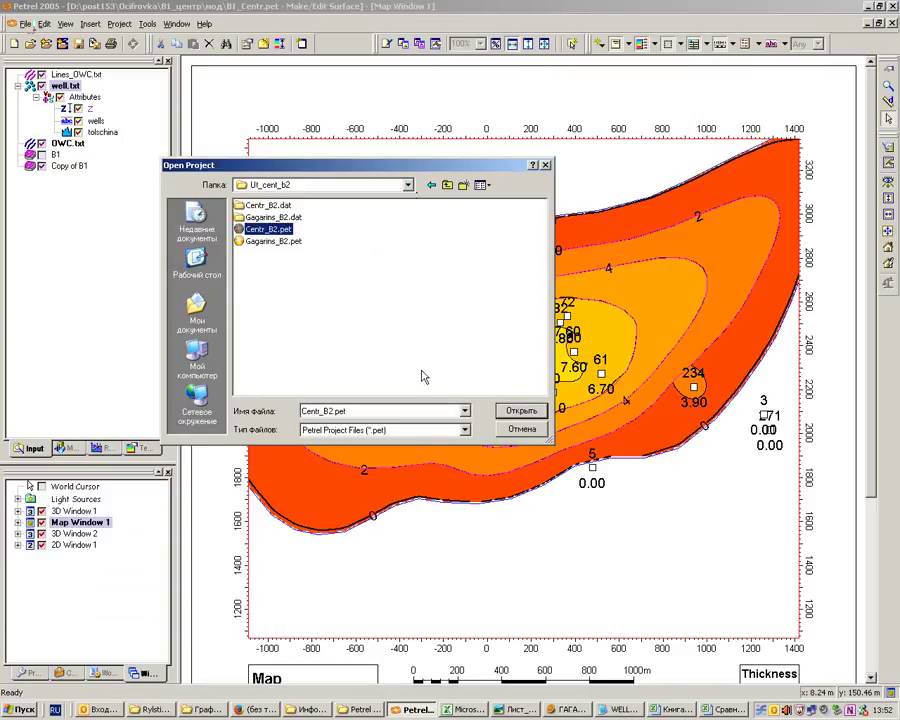
click(521, 411)
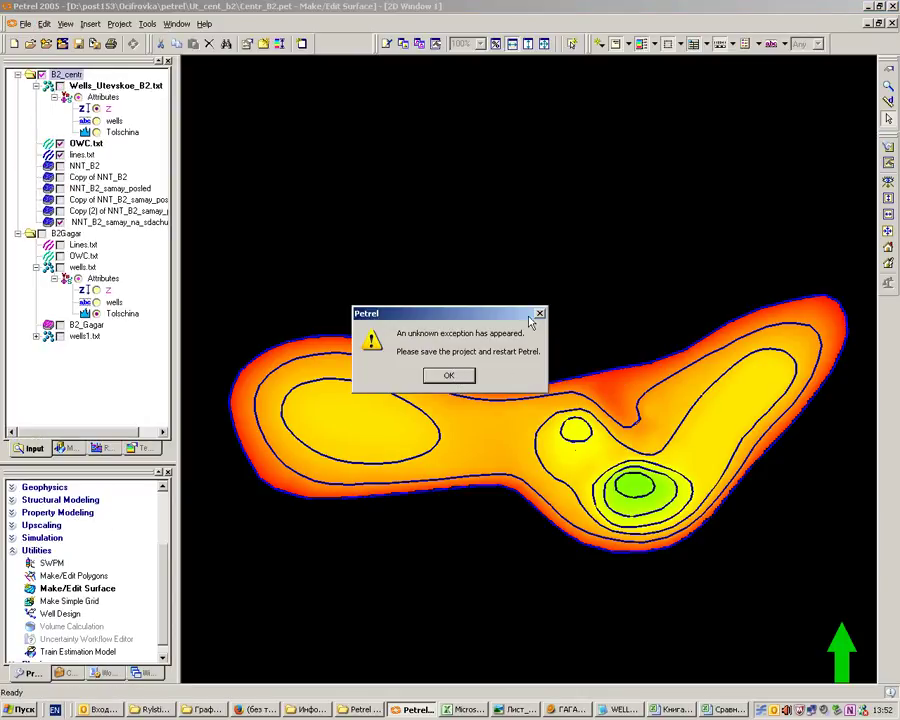
click(537, 314)
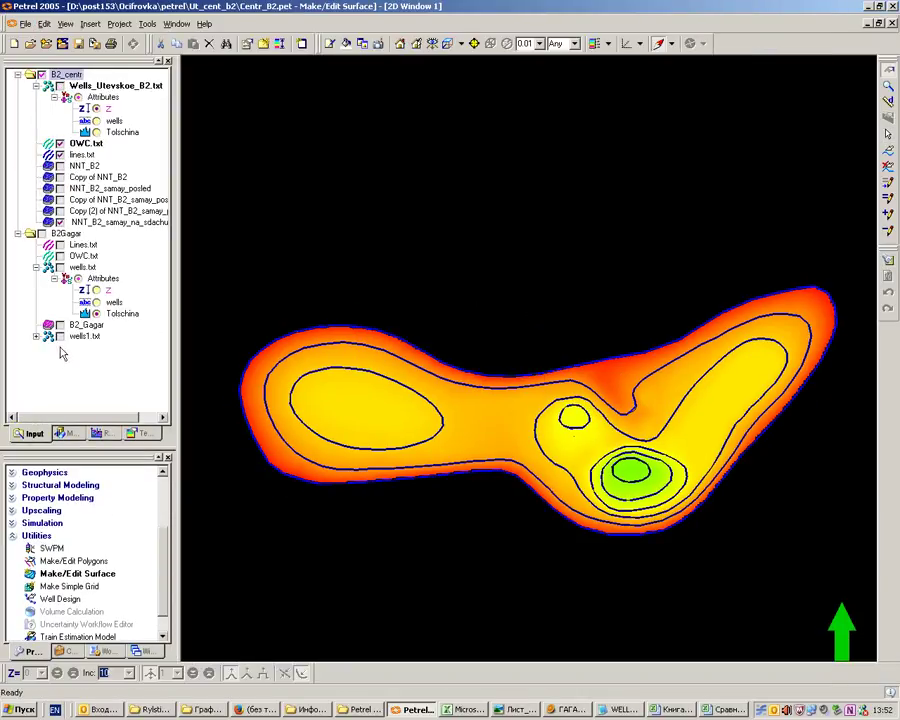
- Display Map Window 1 and hide the copy of the NNT_B2_samay_posled surface
click(142, 651)
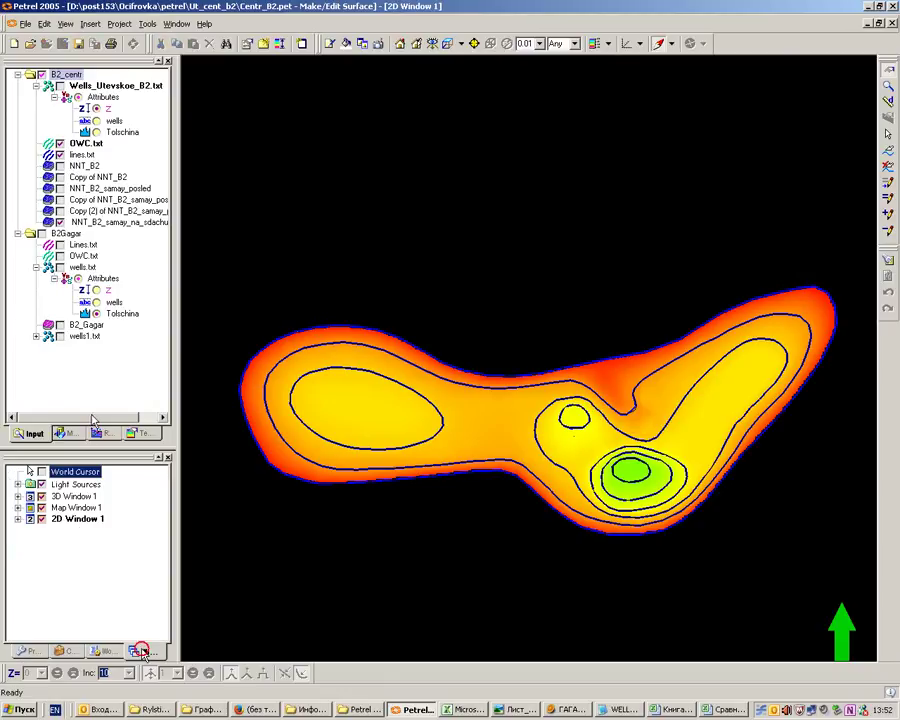
click(75, 508)
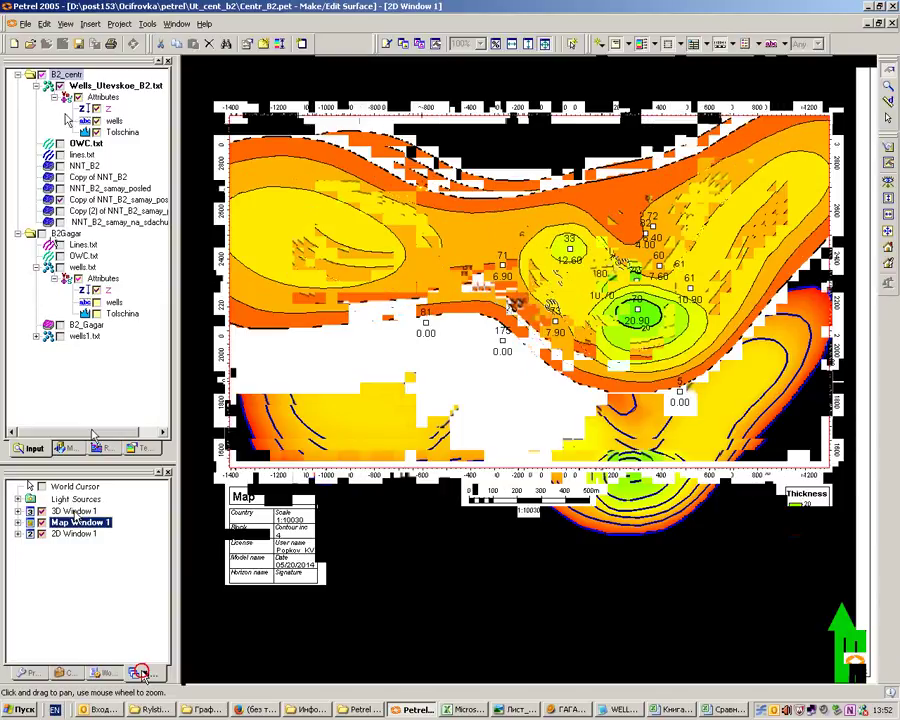
click(59, 200)
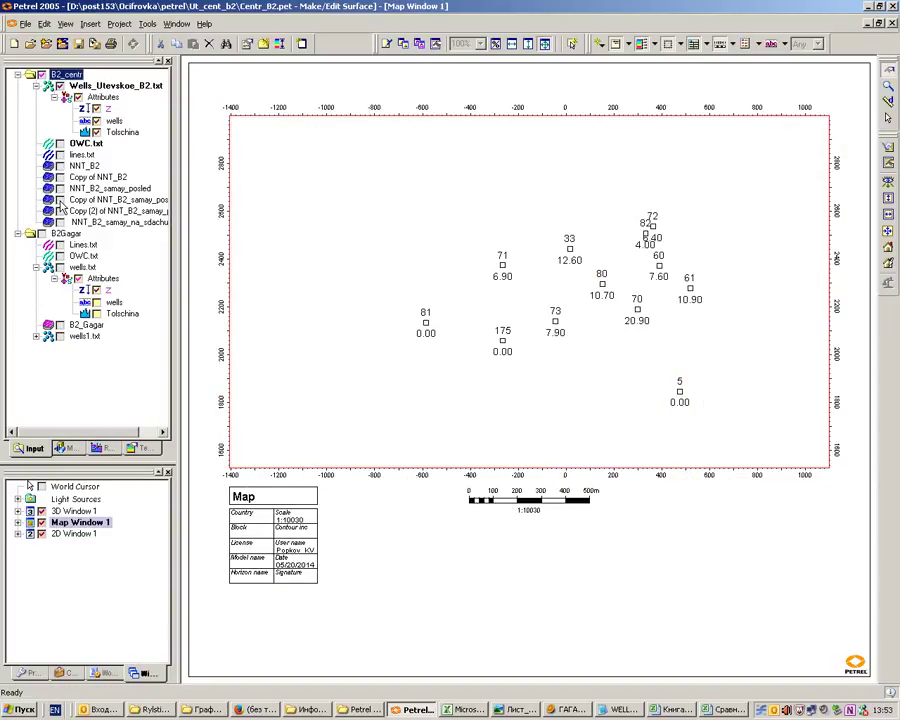
click(60, 201)
right_click(60, 202)
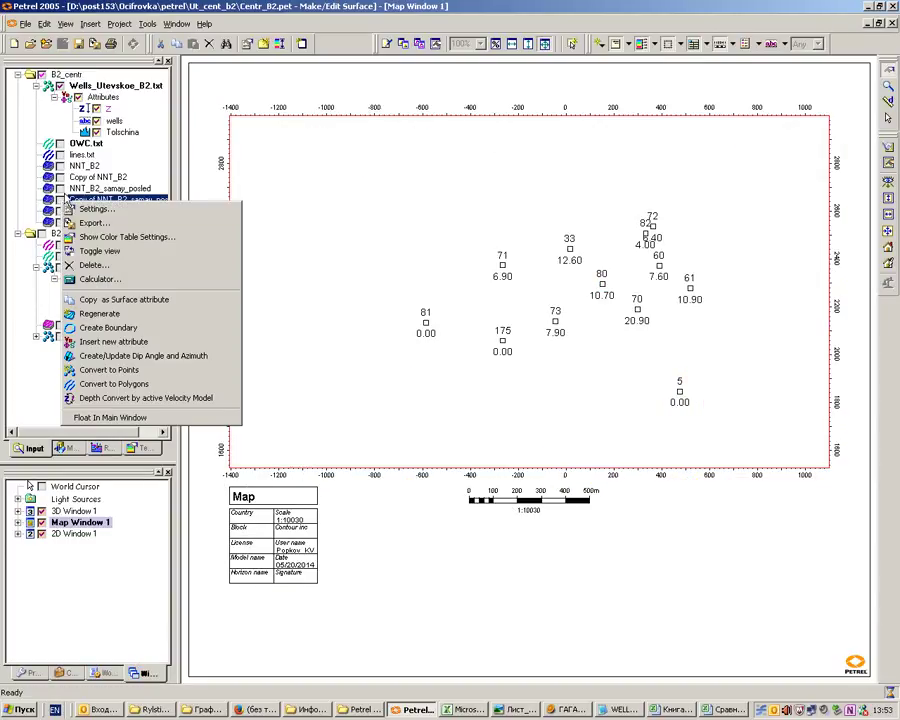
click(143, 60)
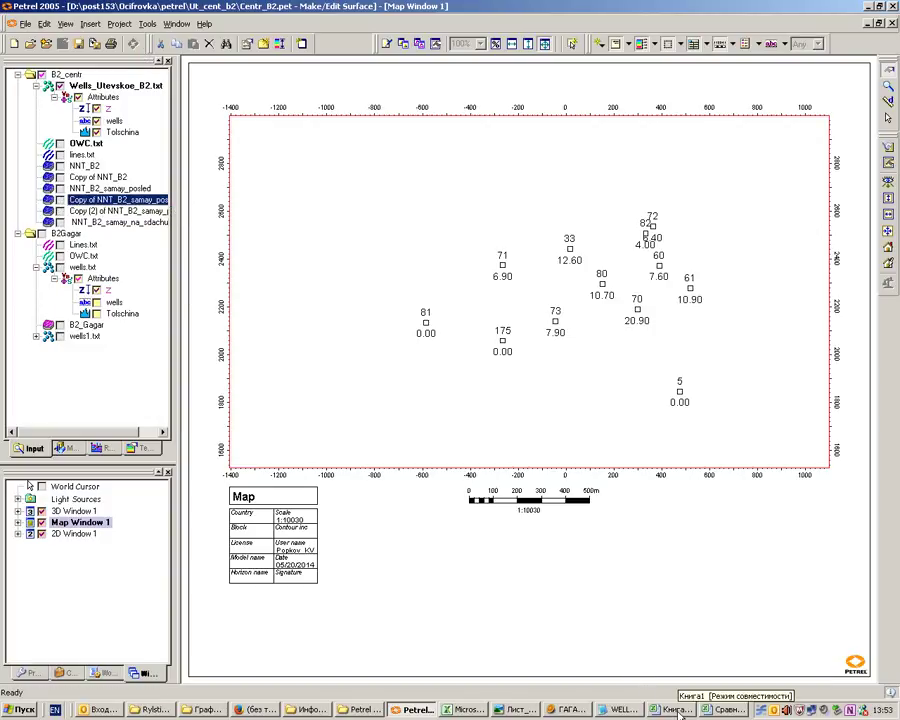
- Review the Гагаринское Утевское map with its grid values in Геология и Добыча, the comparison workbook and the well table in Книга1
click(567, 711)
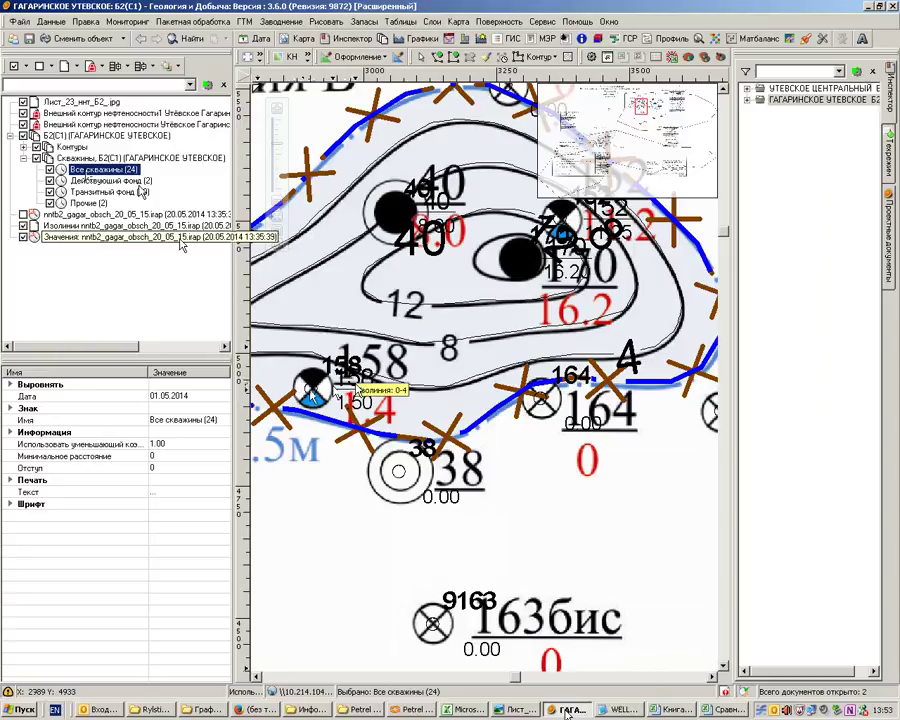
click(725, 710)
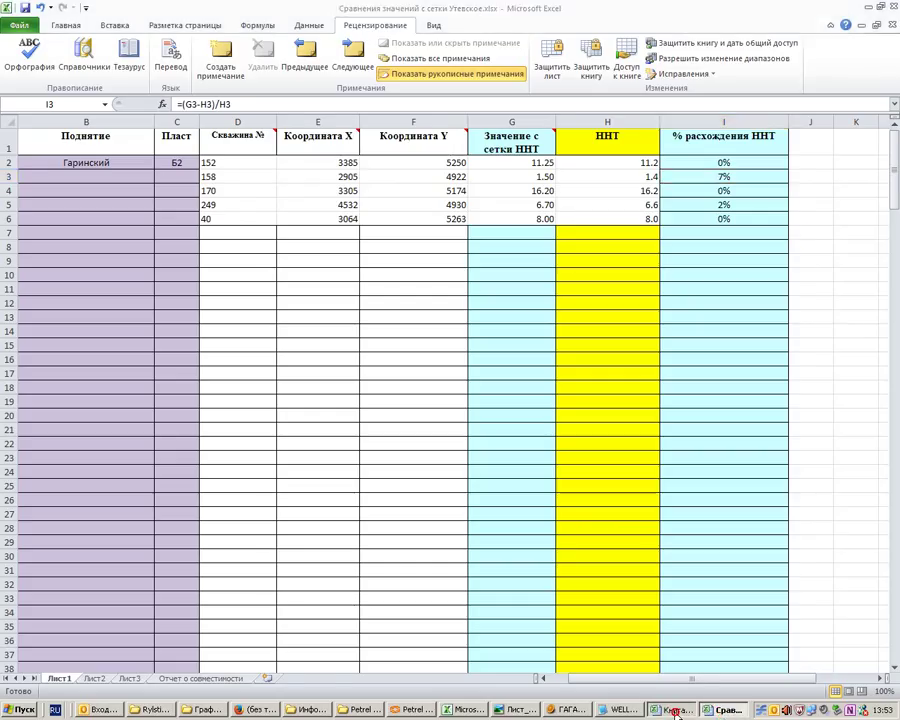
click(675, 711)
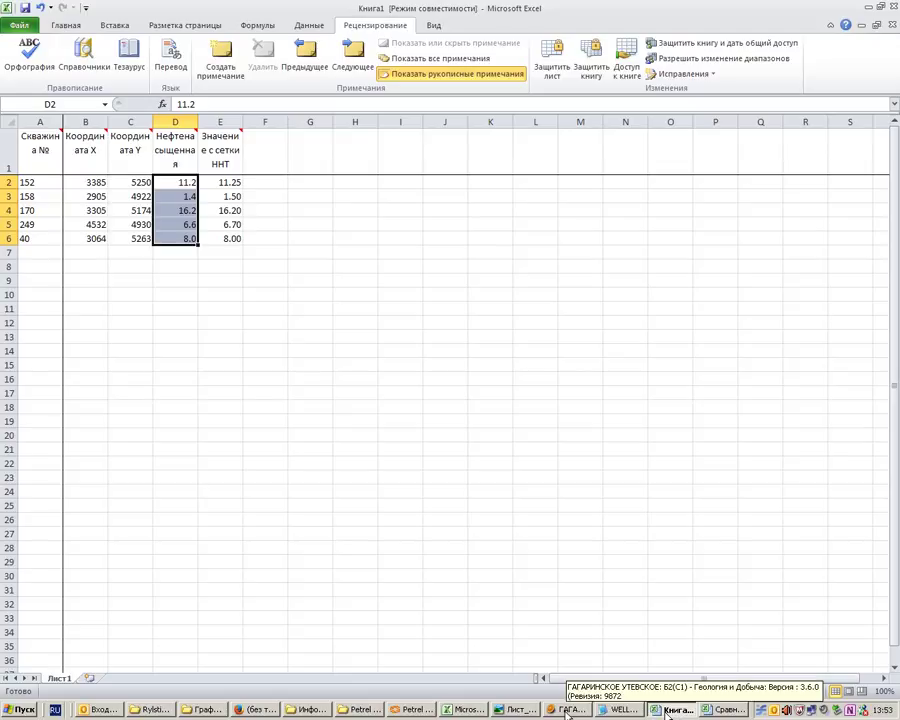